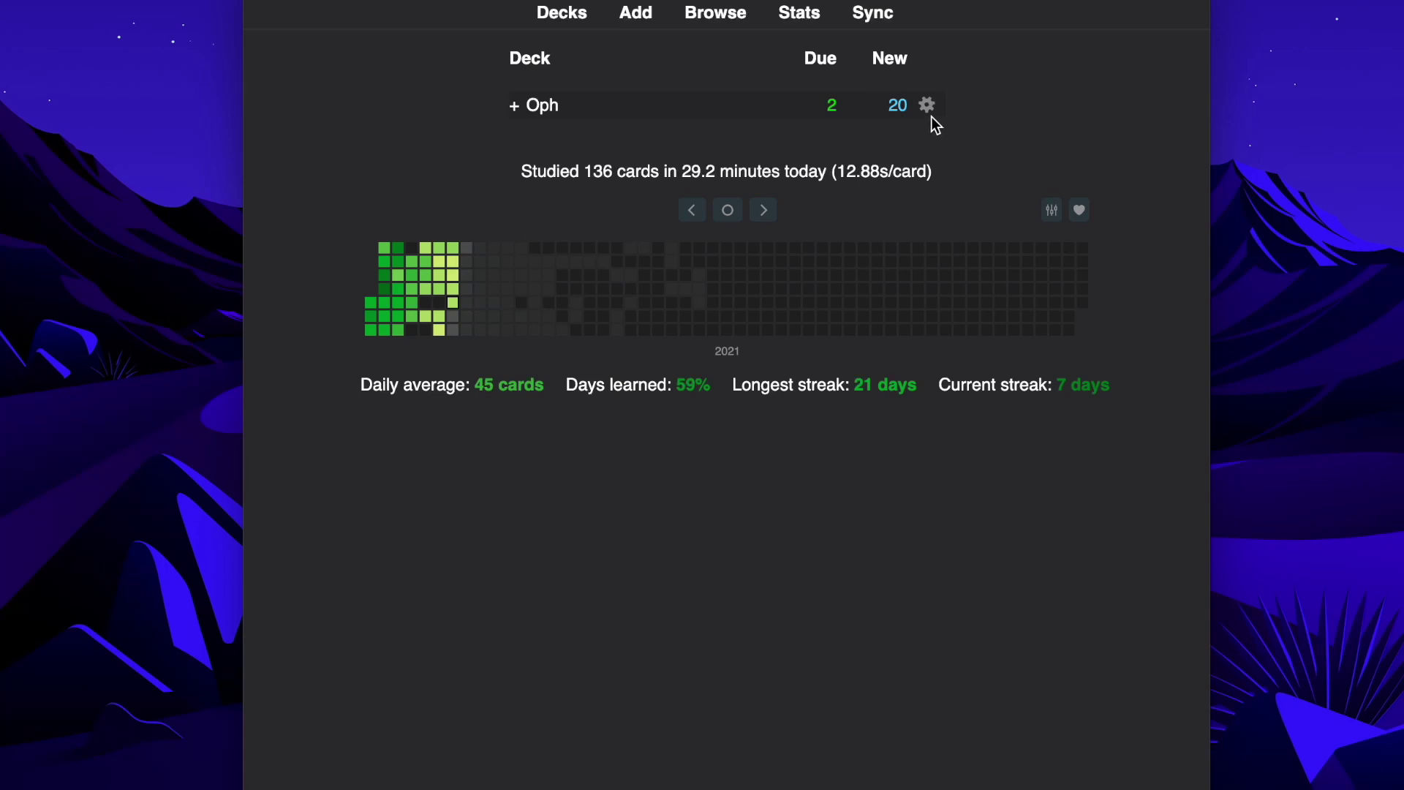
Step: Open Anki's card browser from the main deck screen
click(927, 106)
click(927, 105)
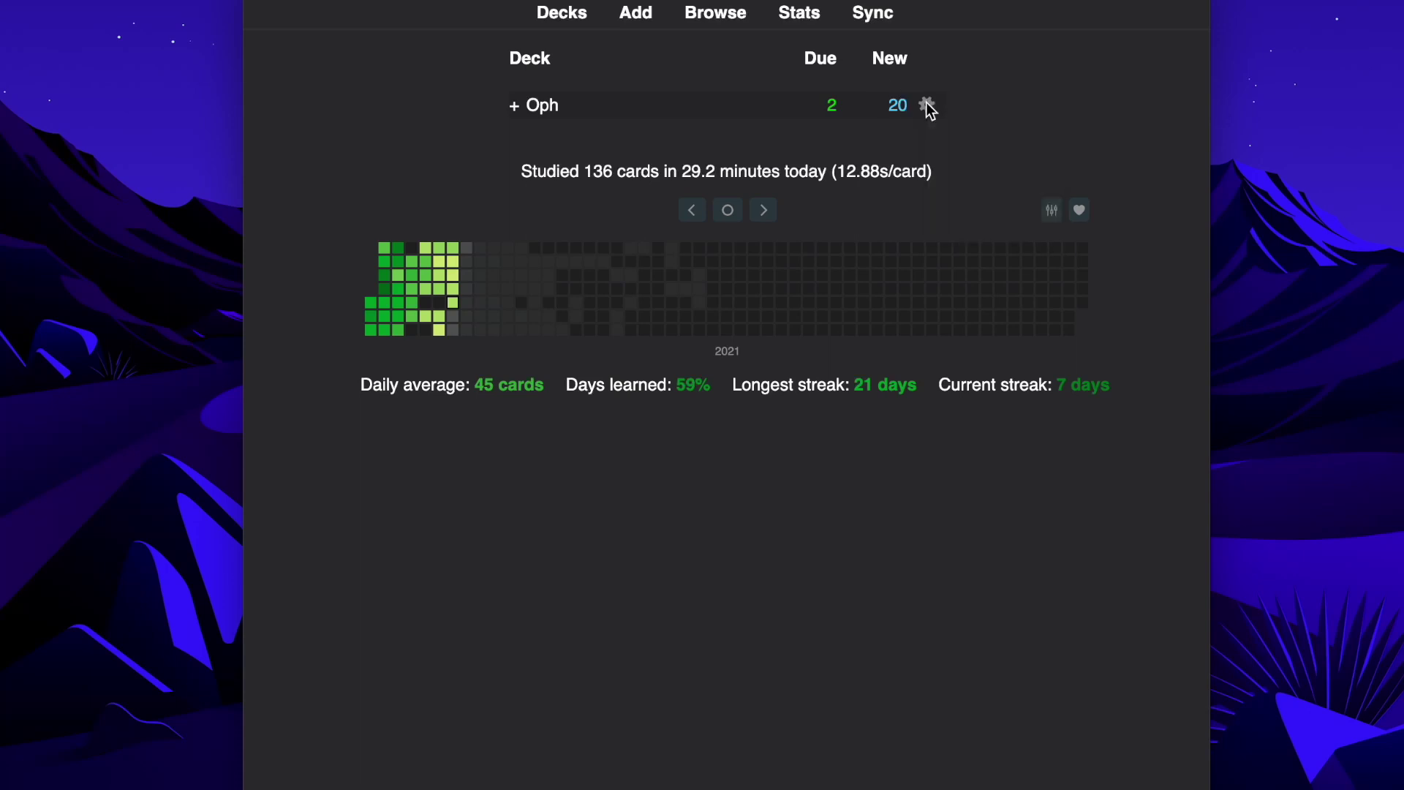
click(715, 13)
Step: Show only the 1 Ophthalmology mine deck's cards in the browser
drag(773, 231, 903, 234)
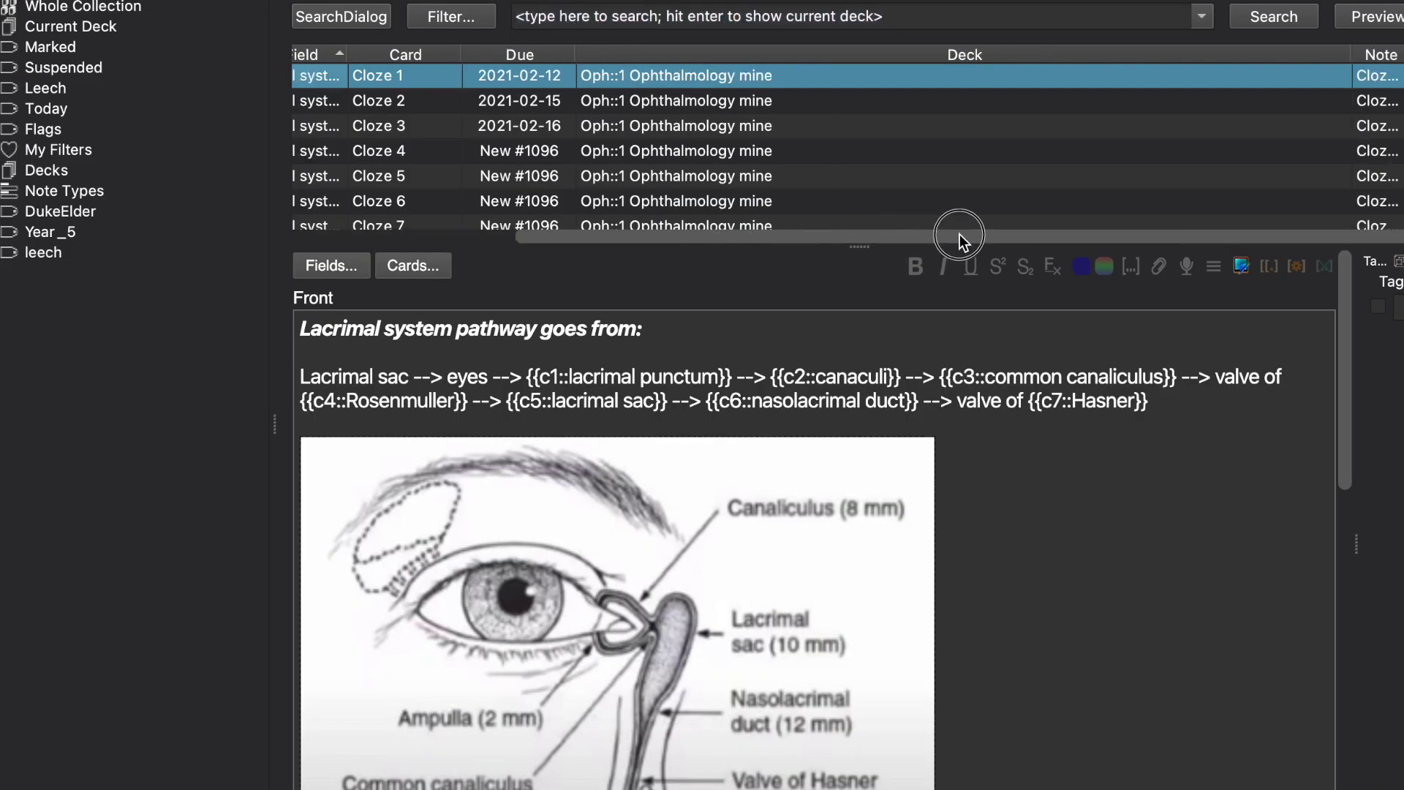
click(5, 175)
click(136, 232)
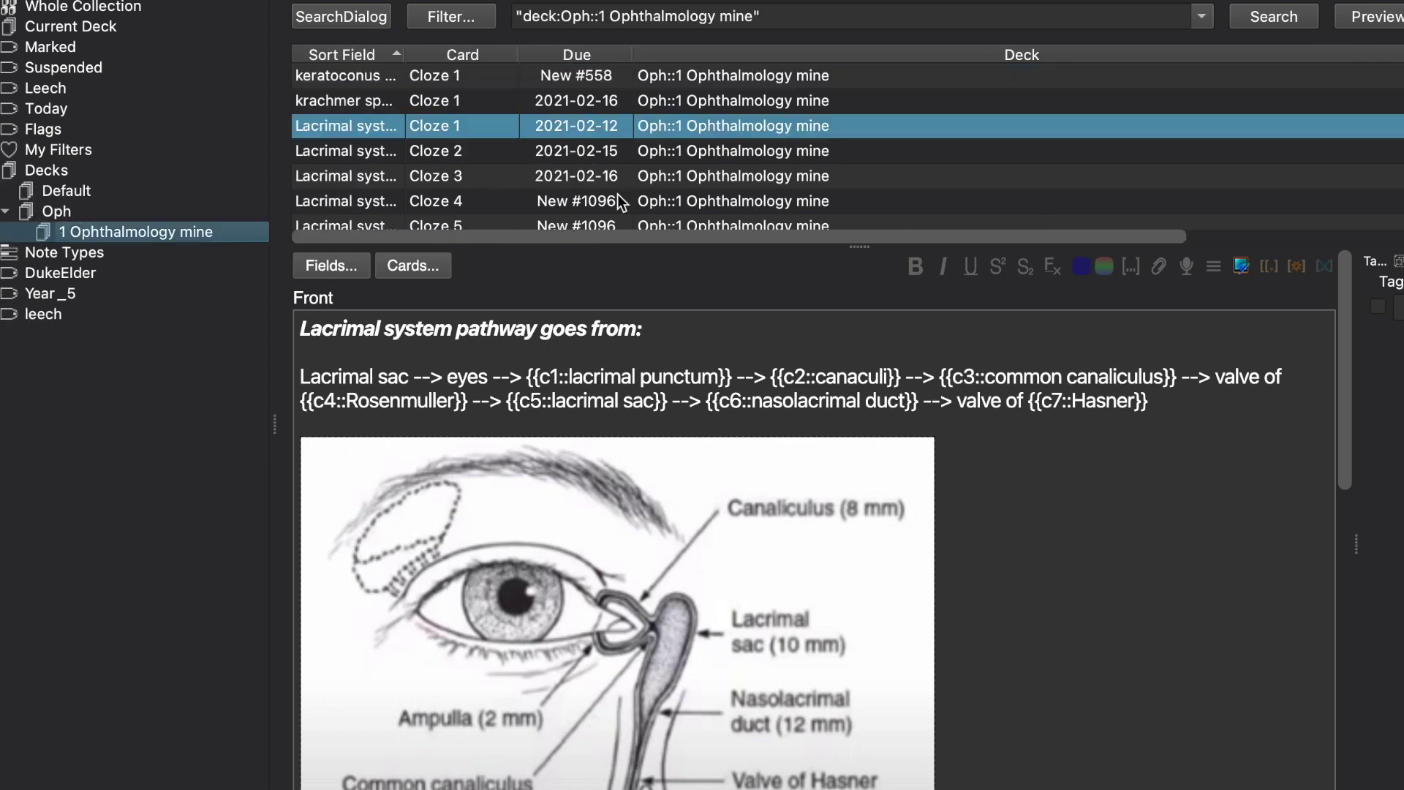
scroll(694, 139, up, 10)
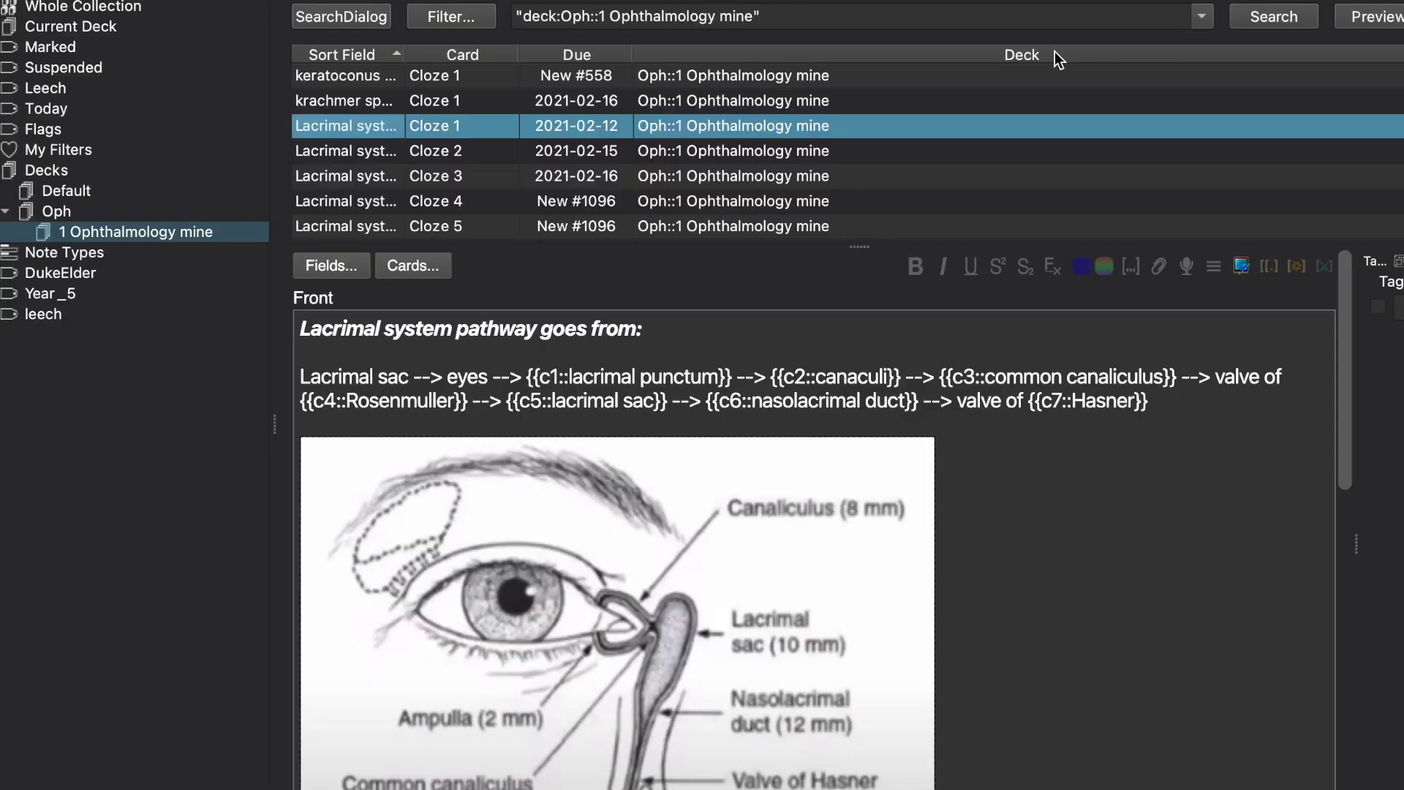
Step: Add a Note column to the card table and open the Basic-69b58 card templates
right_click(1054, 51)
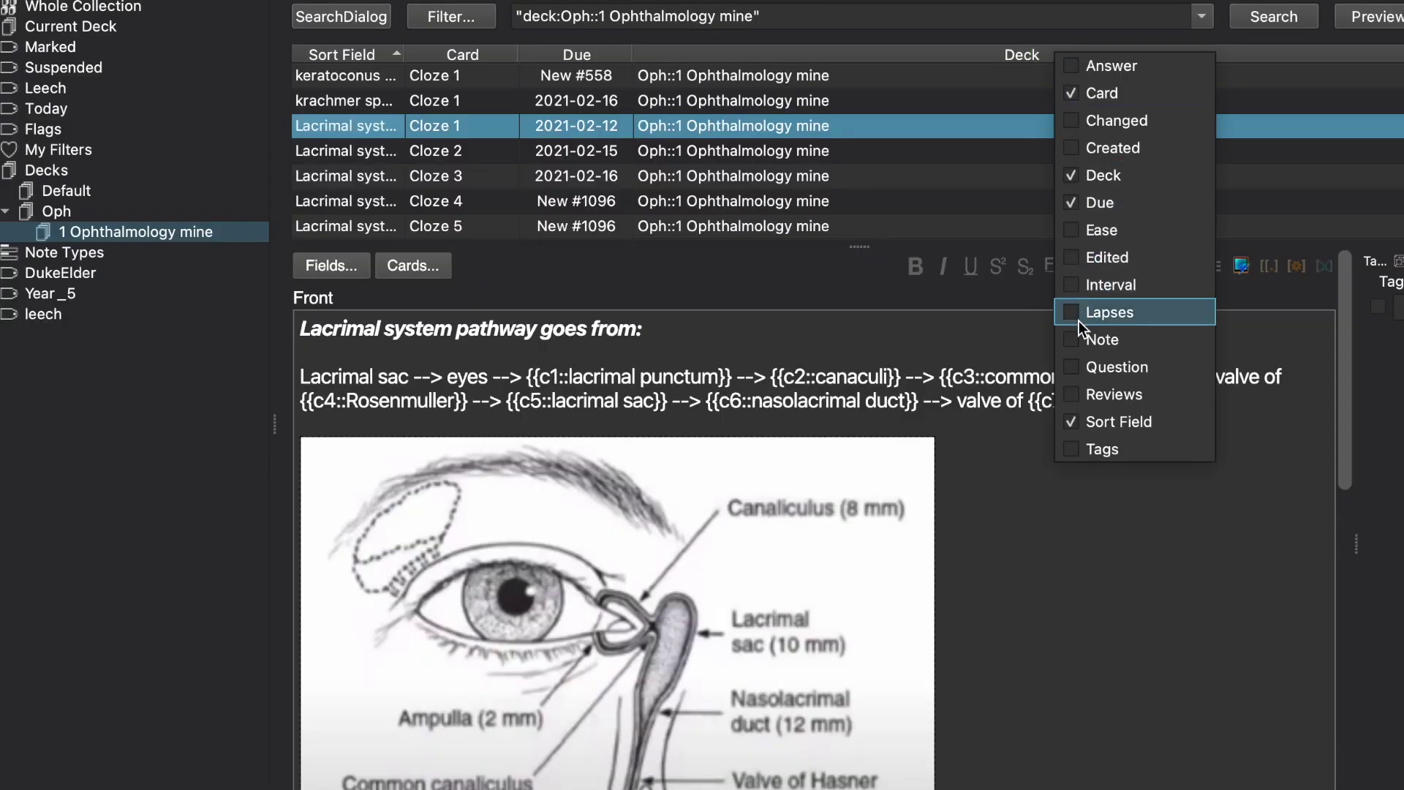
click(1075, 339)
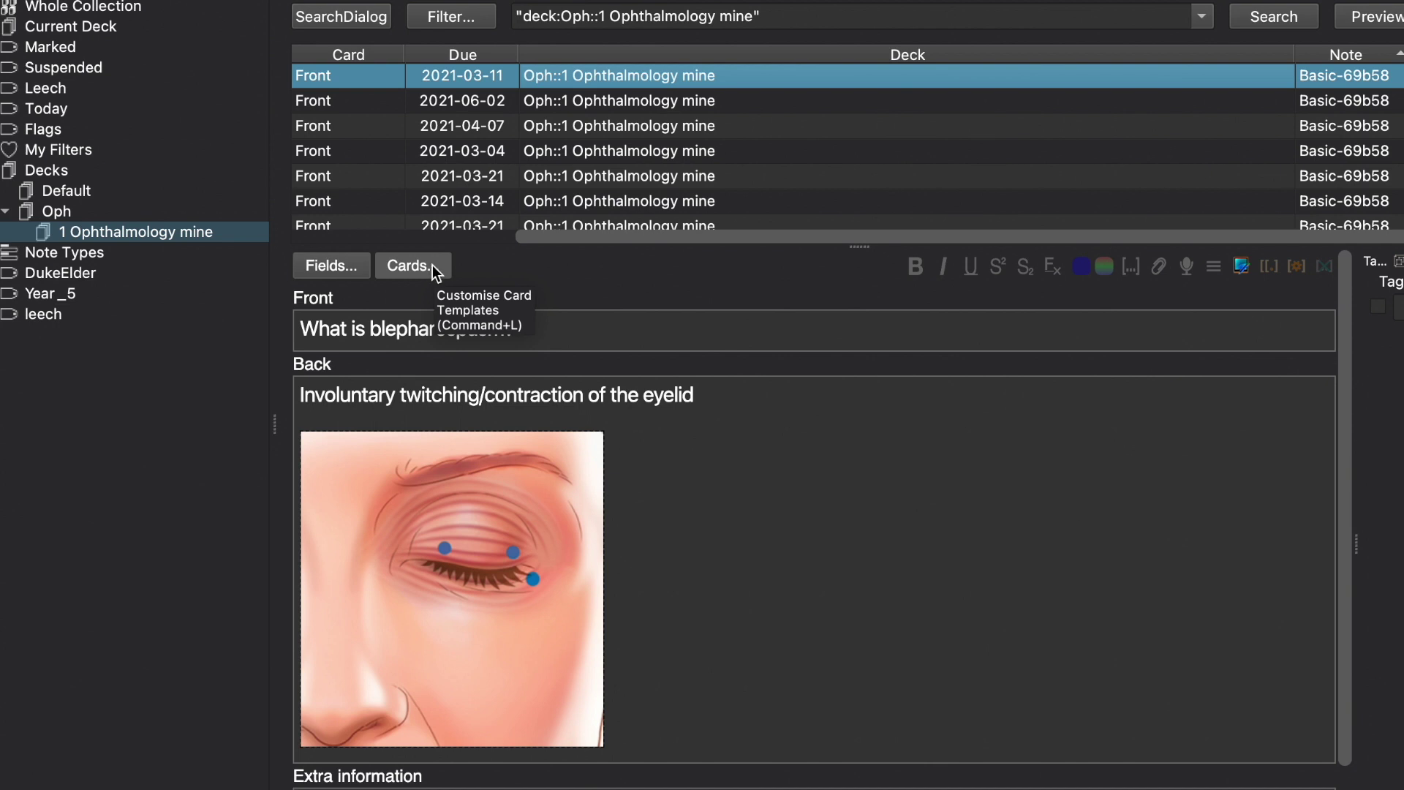
click(401, 265)
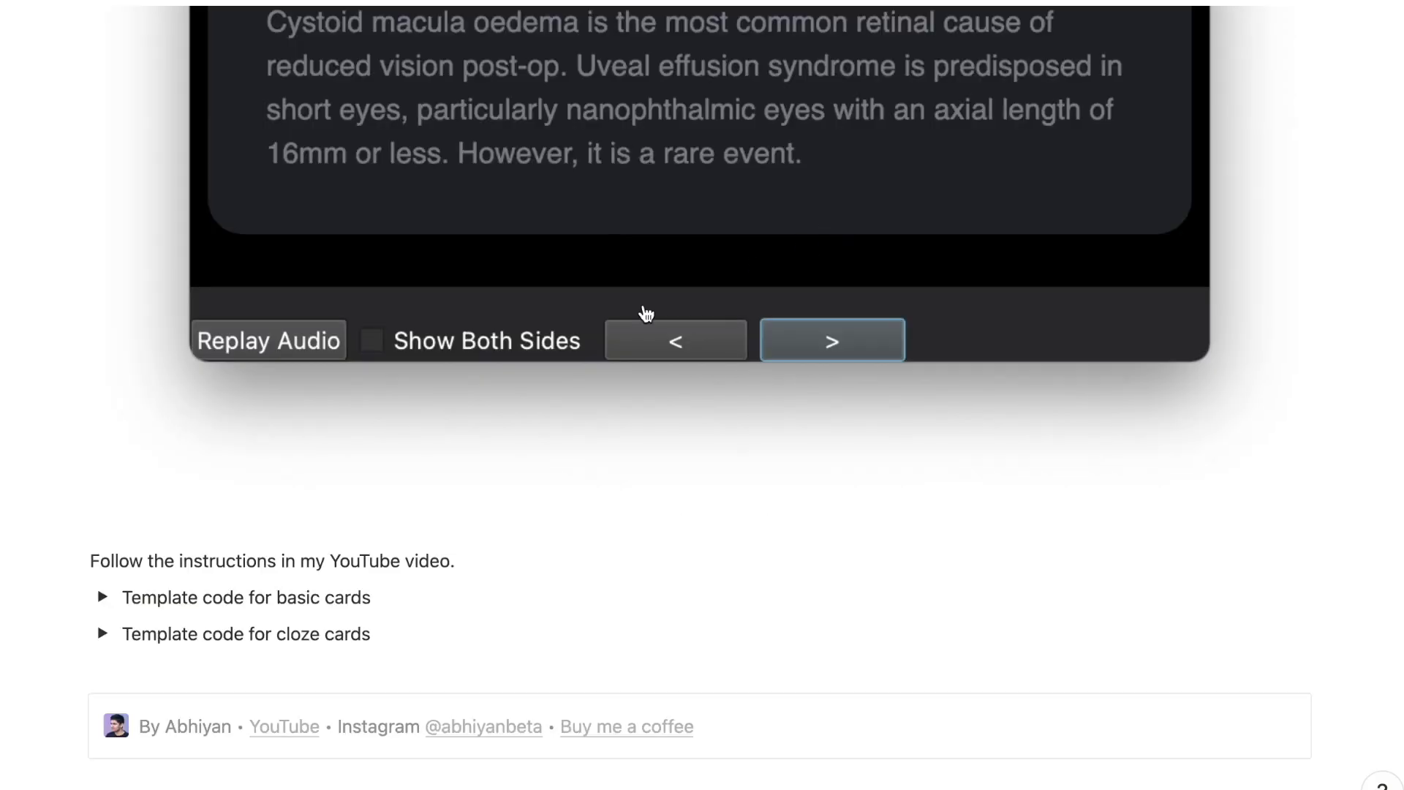
Step: Expand Notion's basic-card template code, then step through several review cards
scroll(577, 361, down, 3)
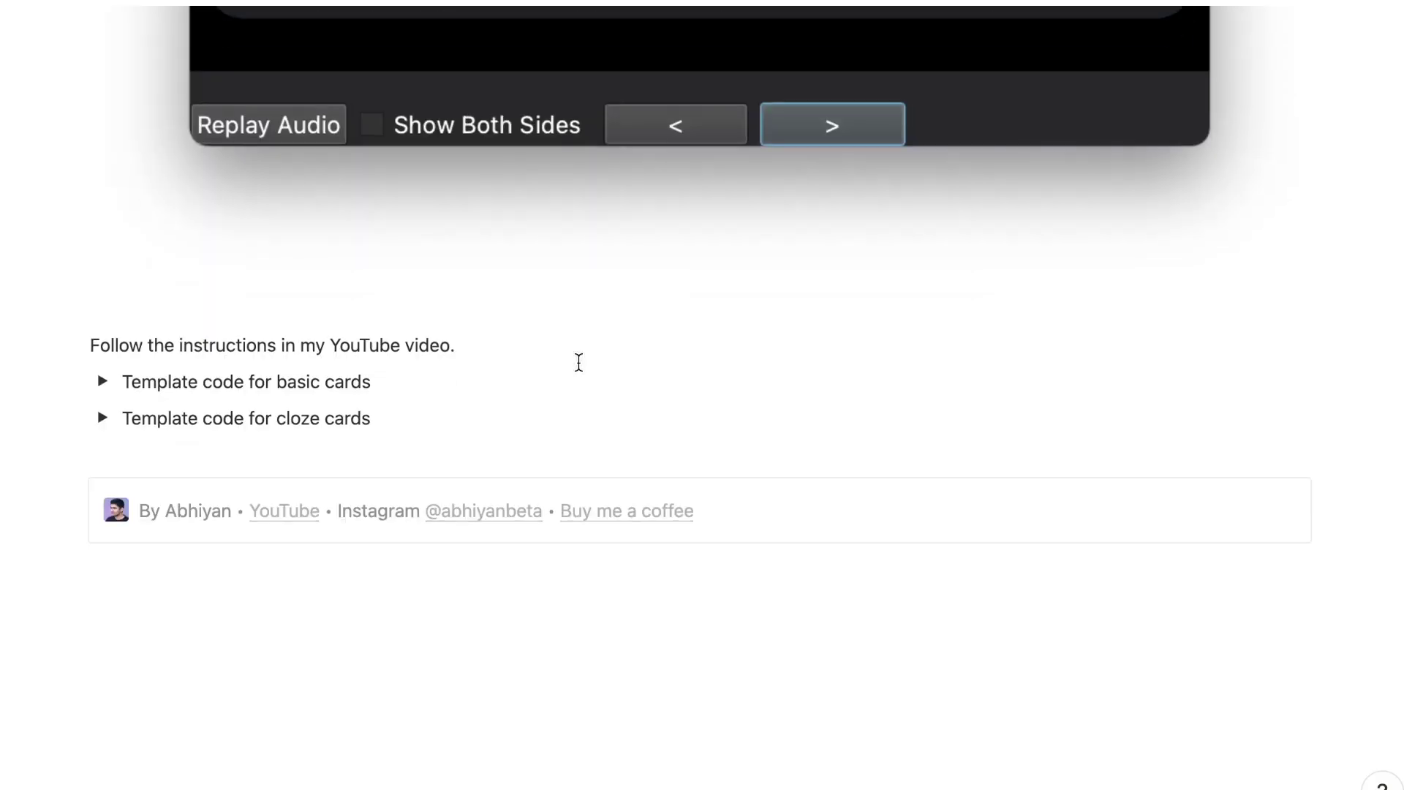
click(103, 383)
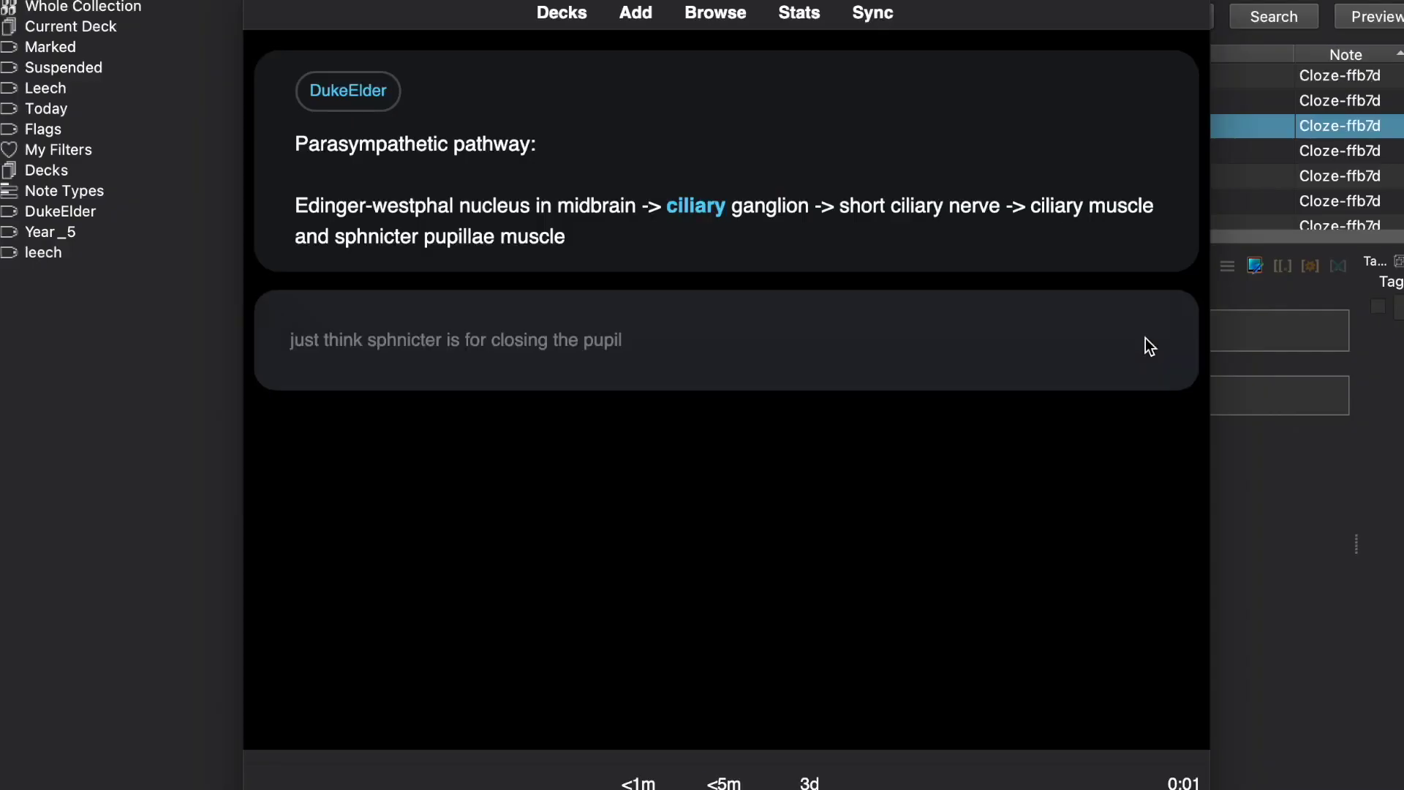
key(space)
key(space)
key(space)
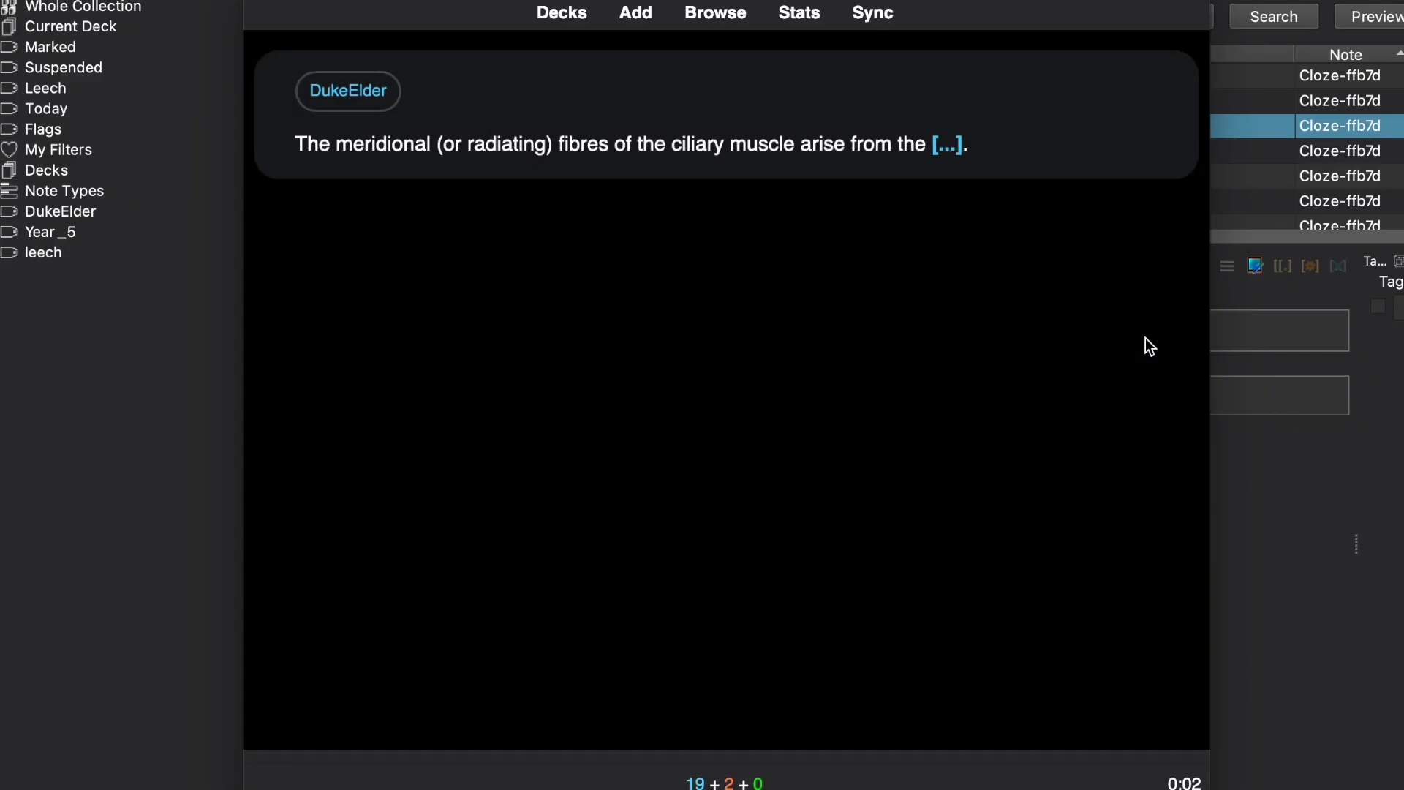
key(space)
key(space)
key(space)
key(space)
key(space)
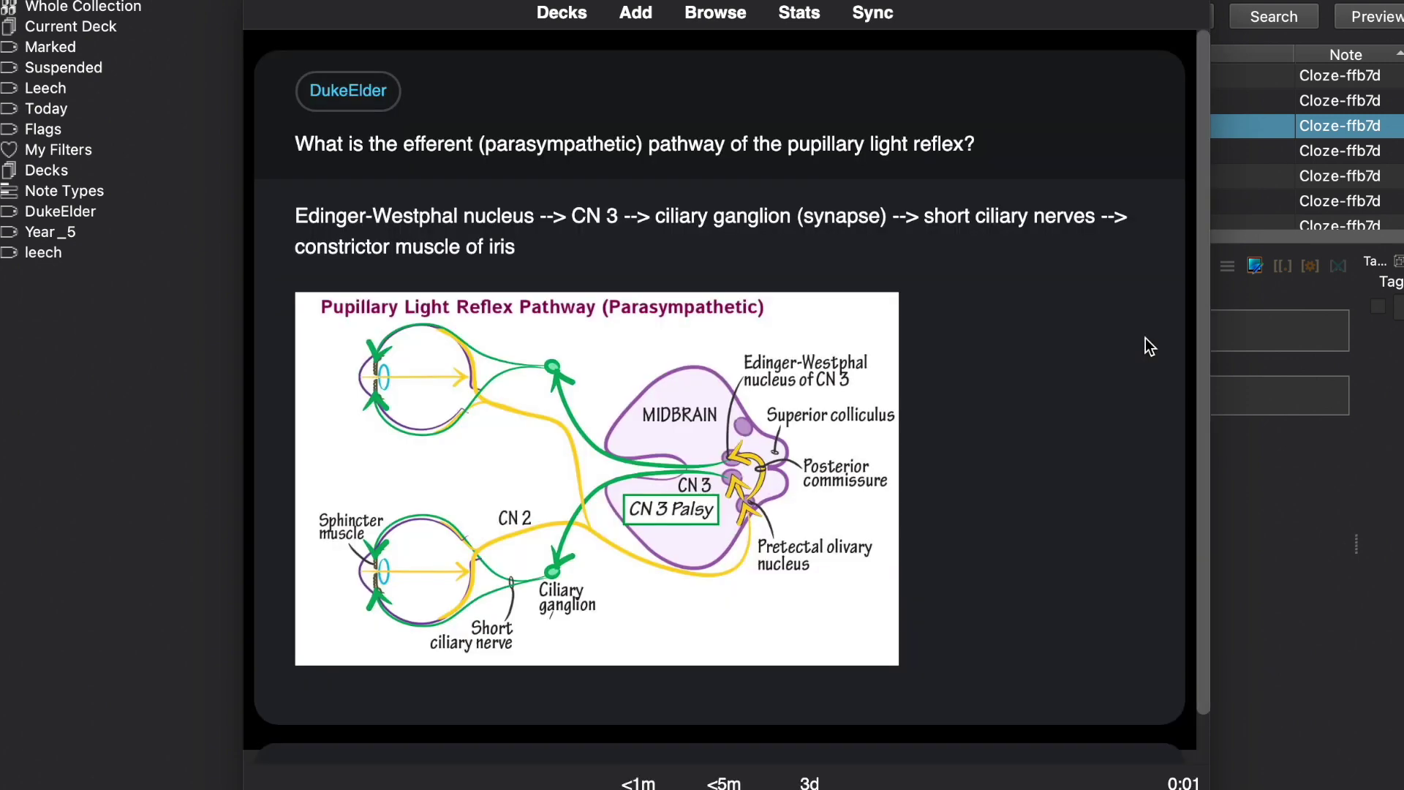
key(space)
key(space)
key(space)
key(space)
key(space)
key(space)
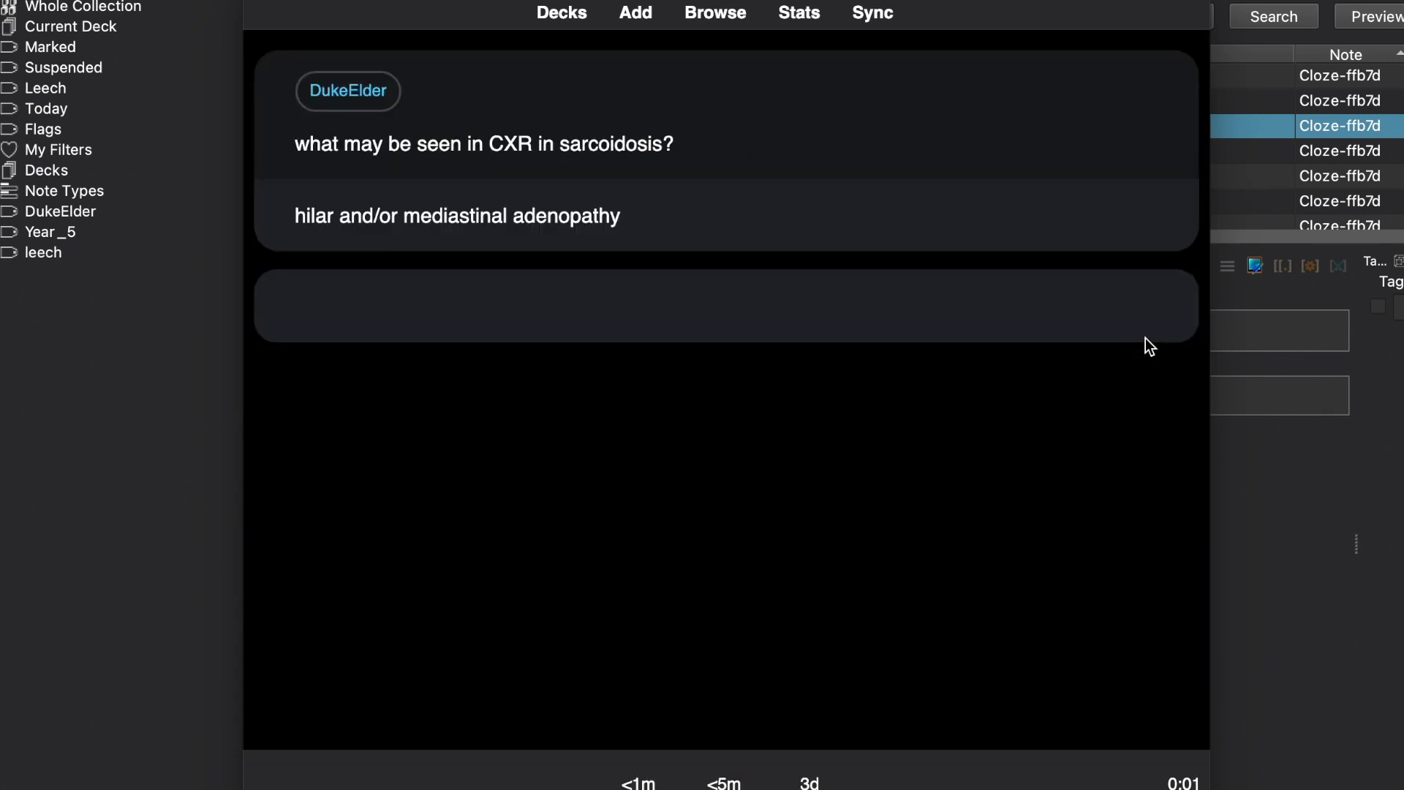
key(space)
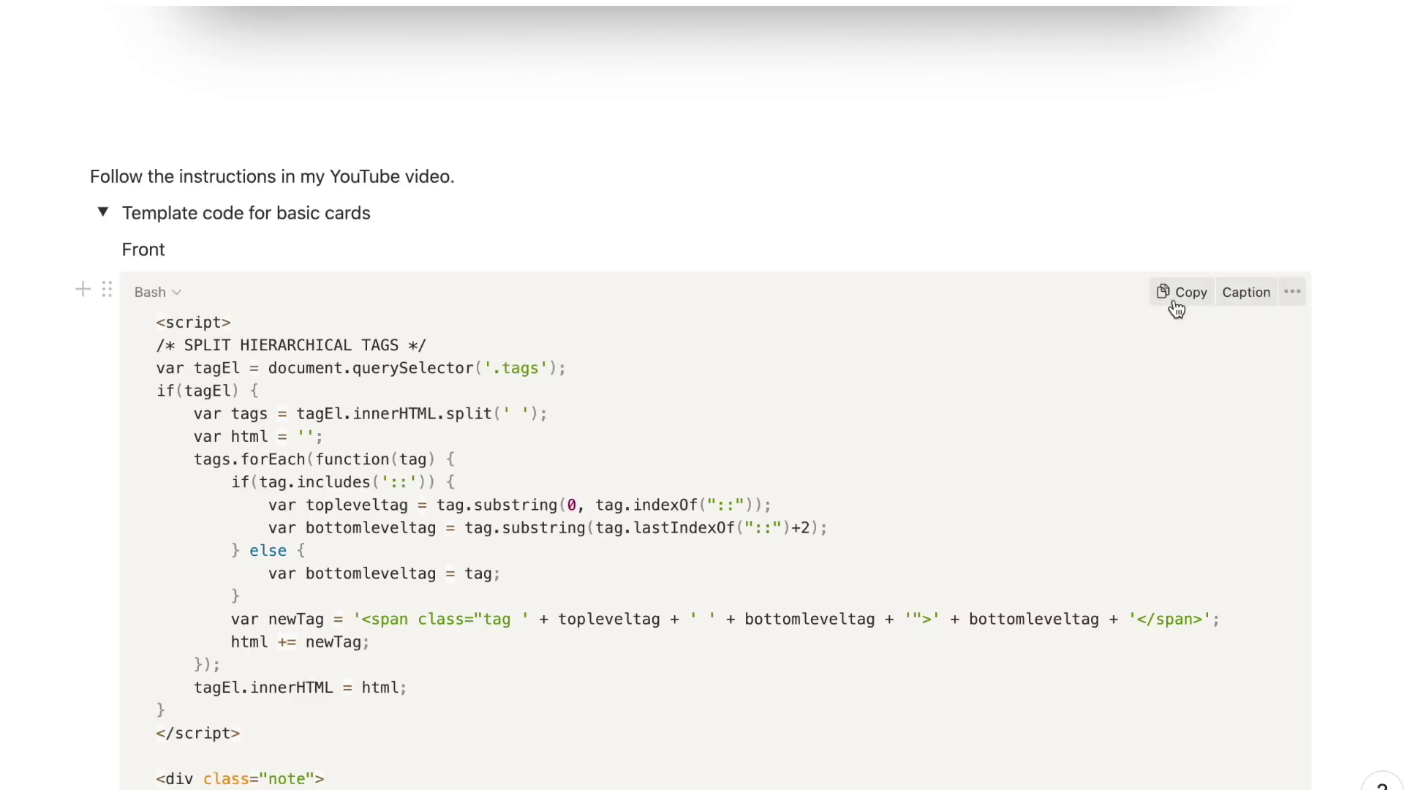
Step: Replace Anki's Basic front template with the Front code copied from Notion
click(1177, 307)
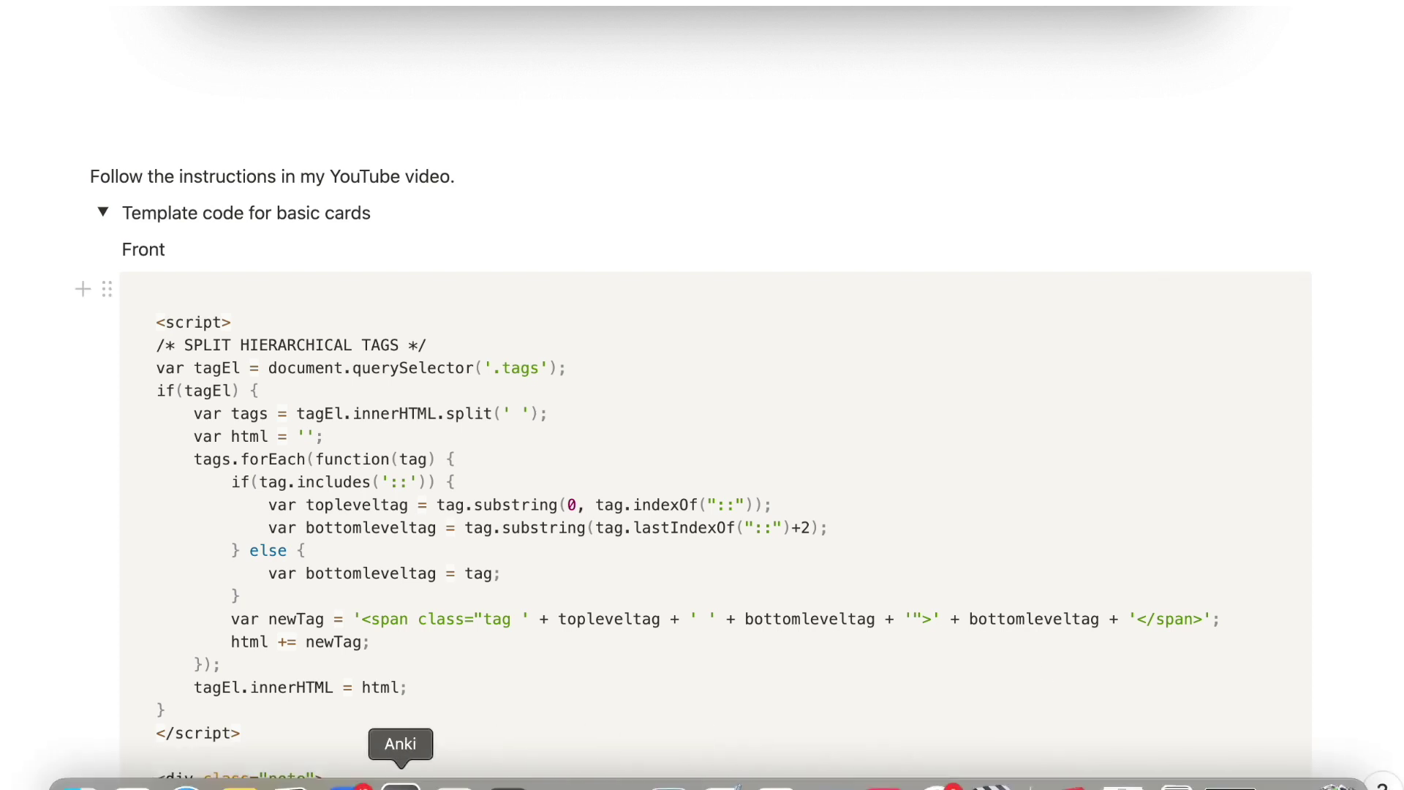
click(400, 776)
key(super+a)
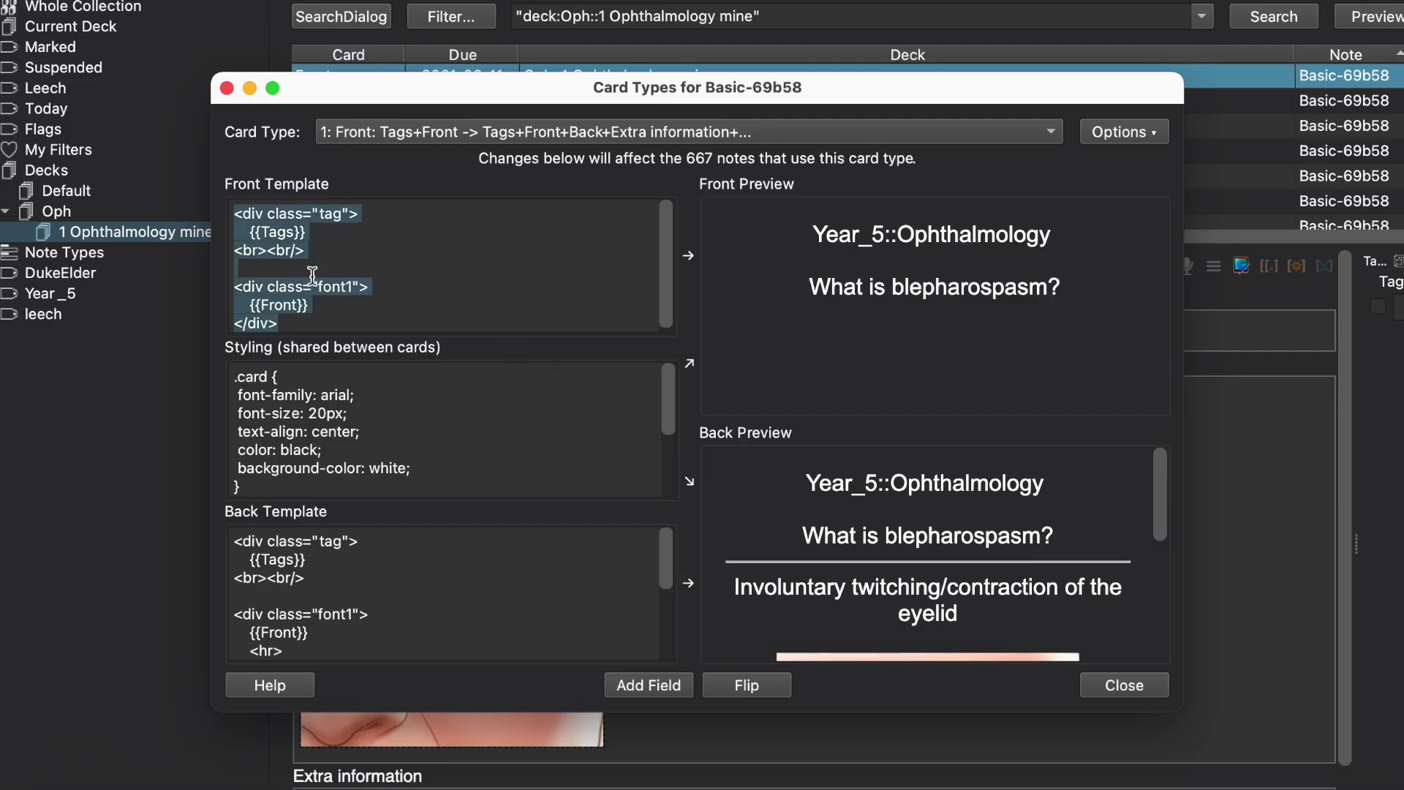
key(BackSpace)
right_click(278, 201)
click(300, 331)
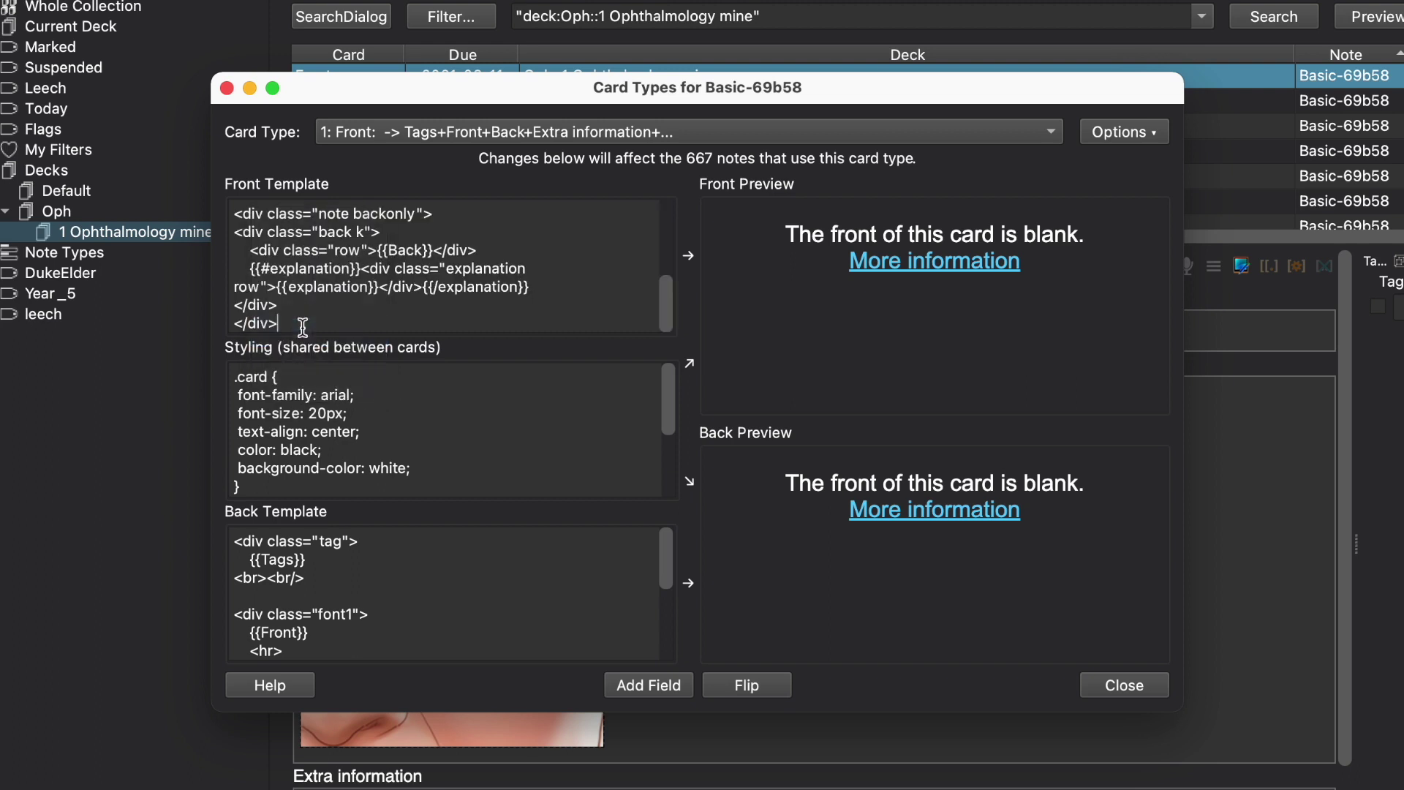
Step: Replace the shared card styling with the CSS copied from Notion
click(296, 777)
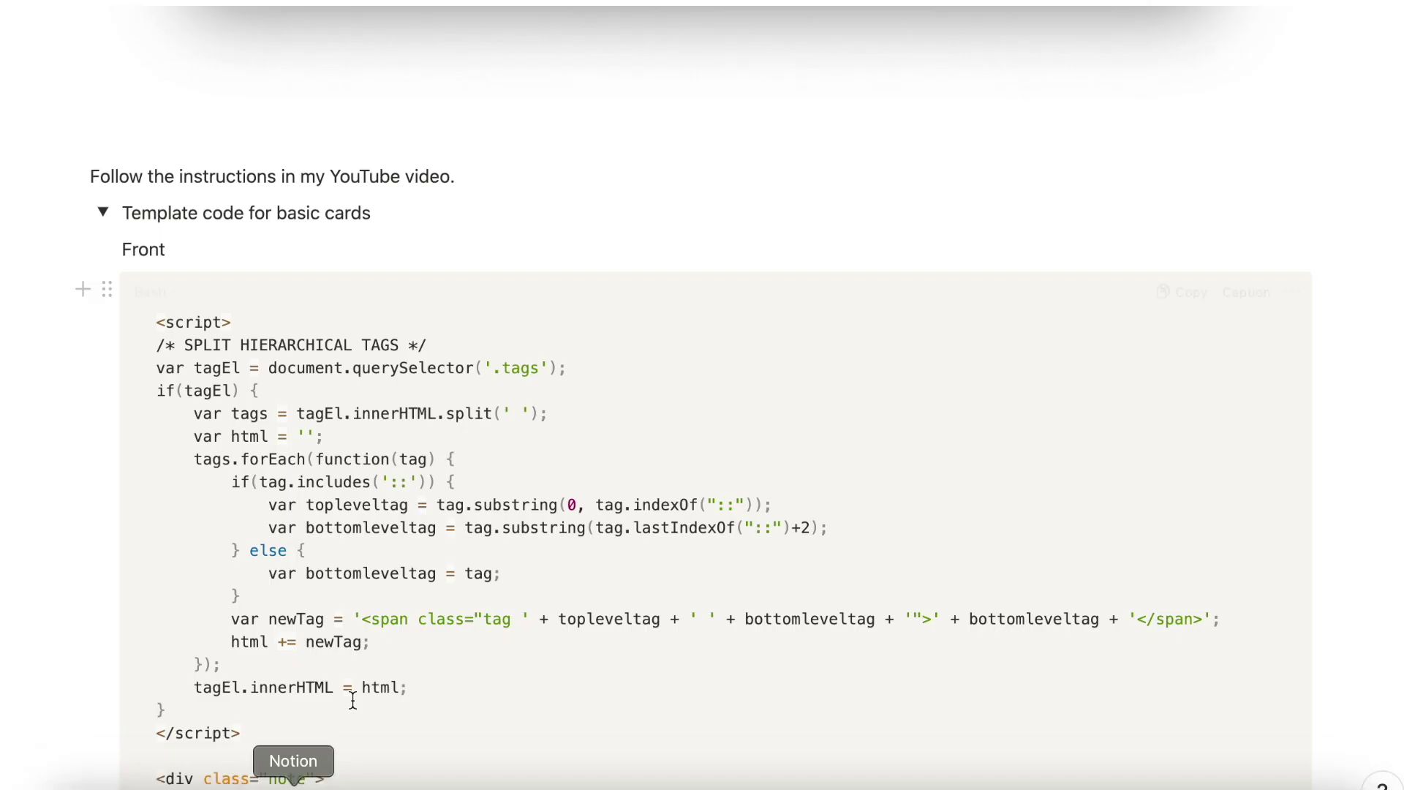
scroll(351, 413, down, 10)
scroll(351, 413, up, 15)
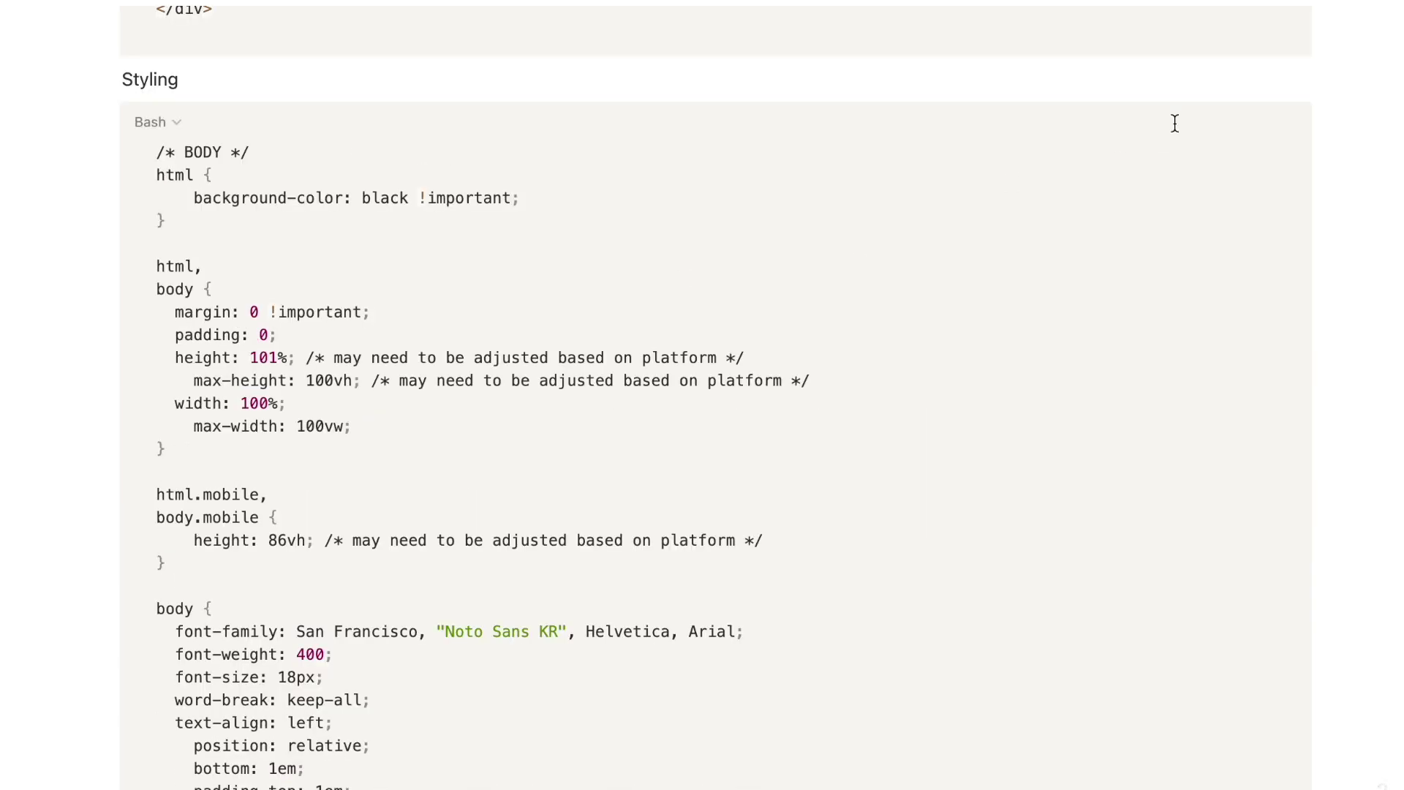
click(401, 784)
click(329, 422)
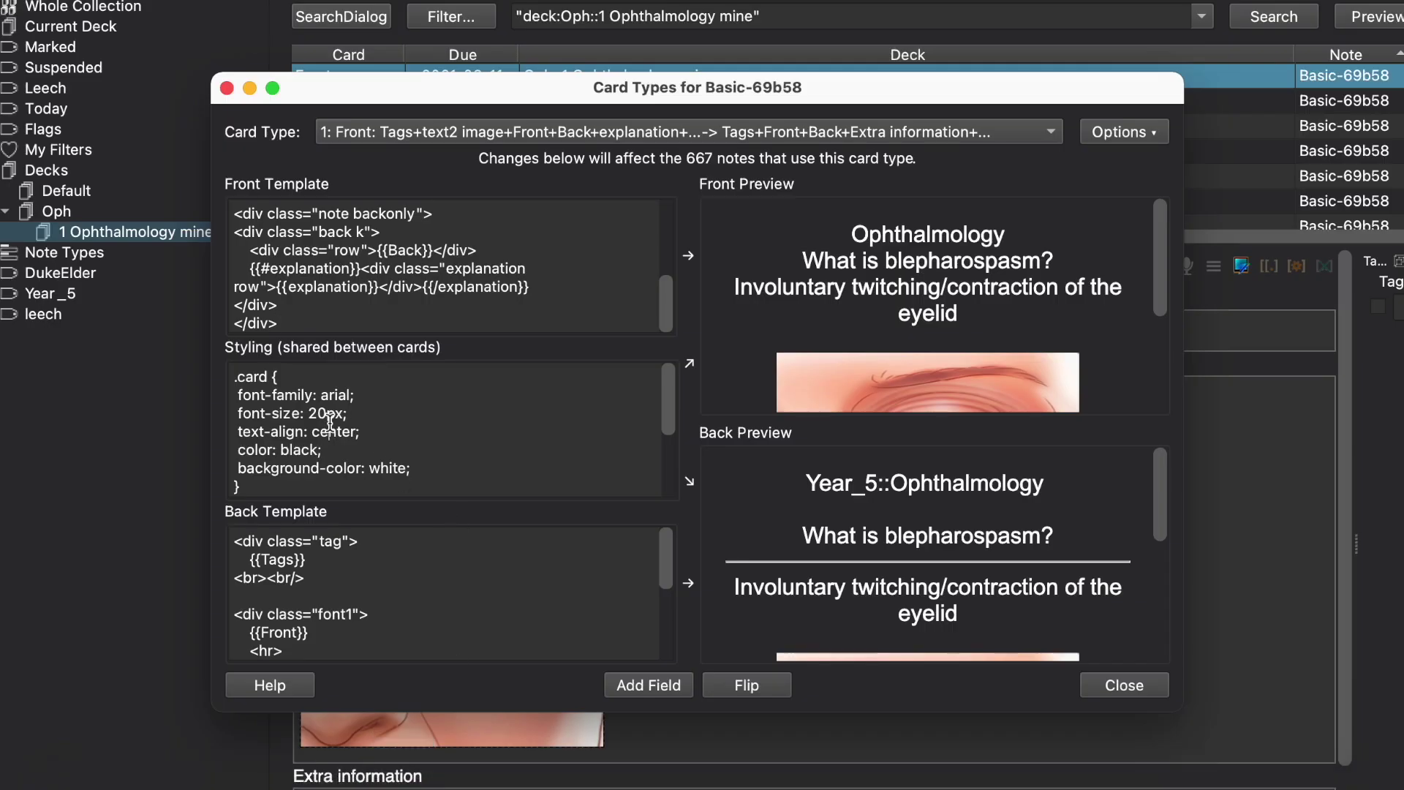
key(super+a)
key(BackSpace)
right_click(256, 389)
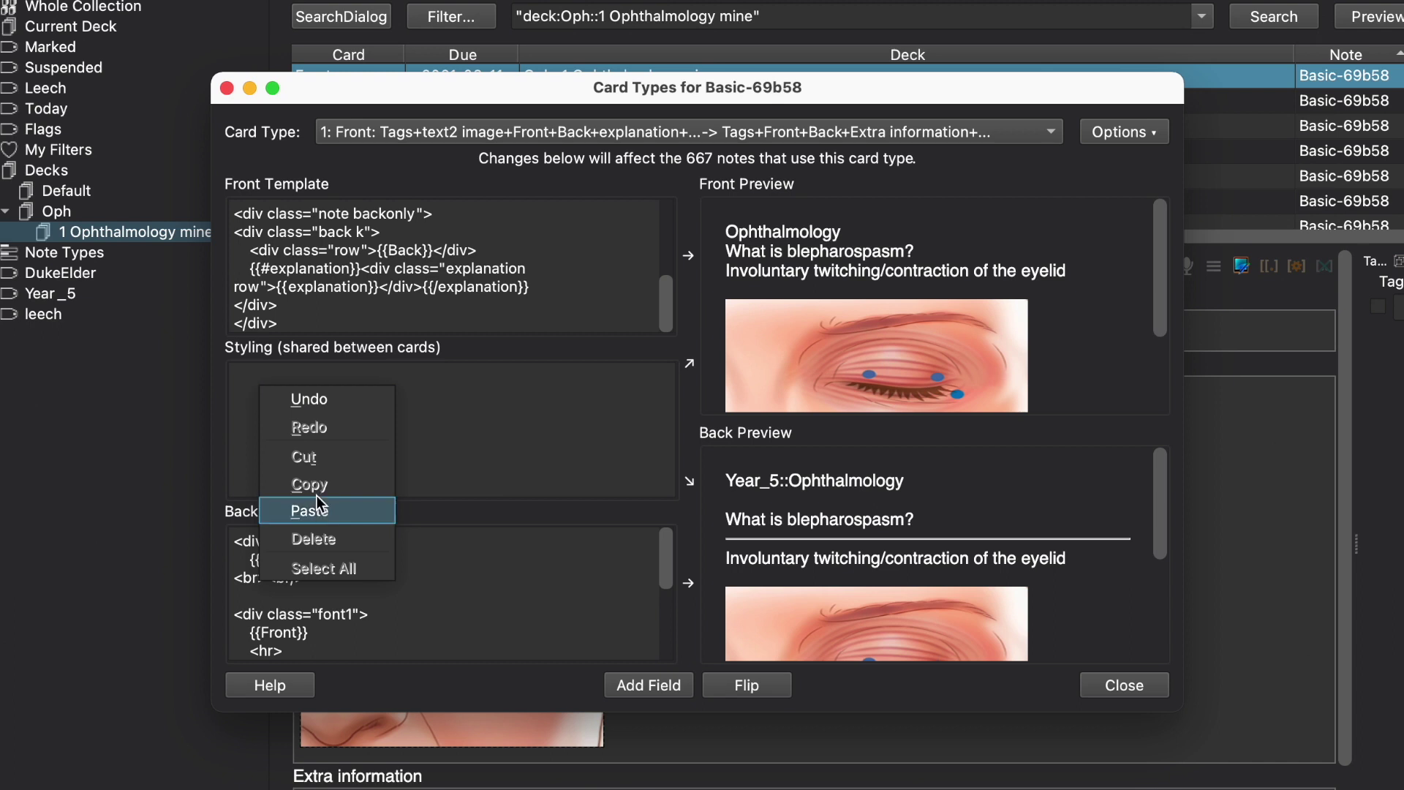
click(316, 495)
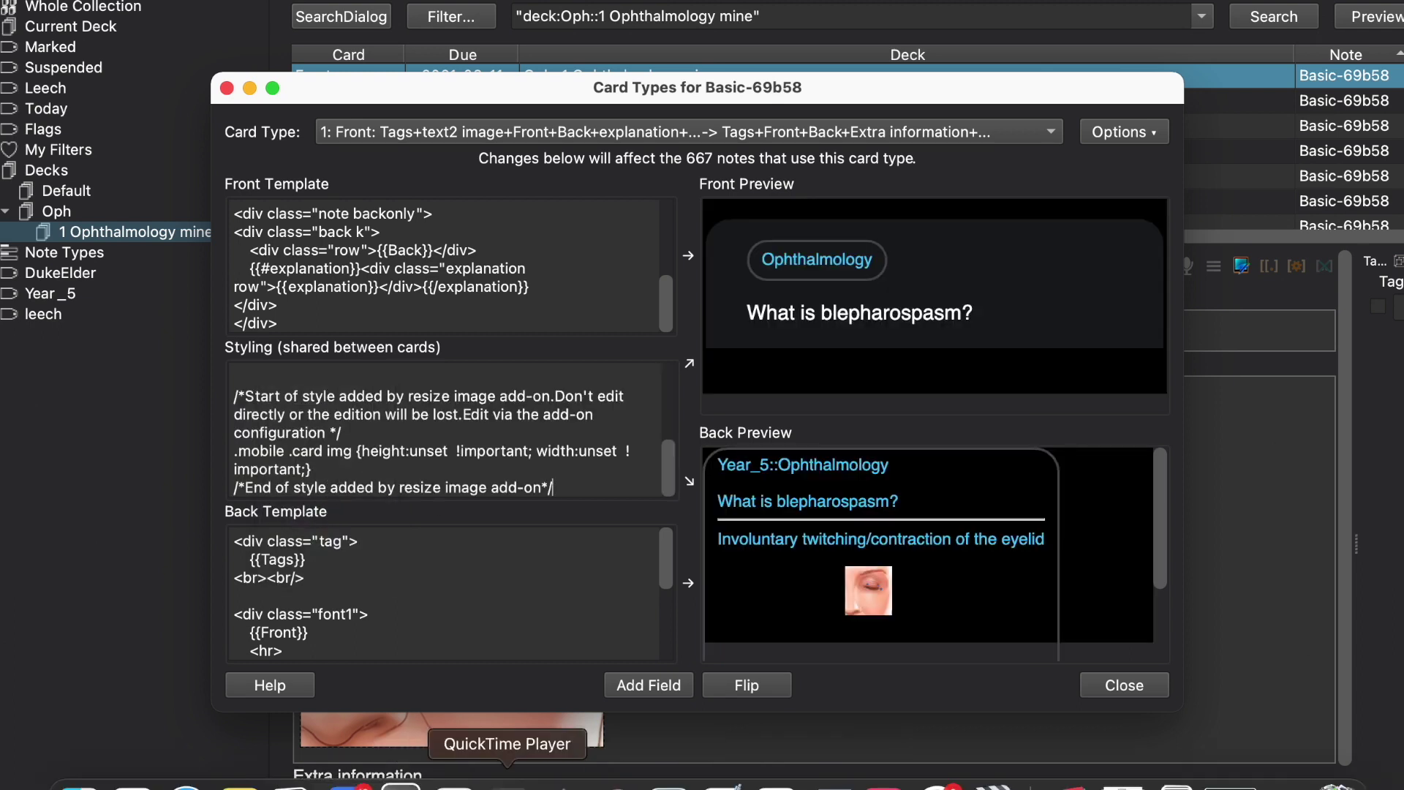
Step: Replace the Back template with Notion's basic Back code and widen the card types window
click(293, 784)
scroll(491, 389, down, 15)
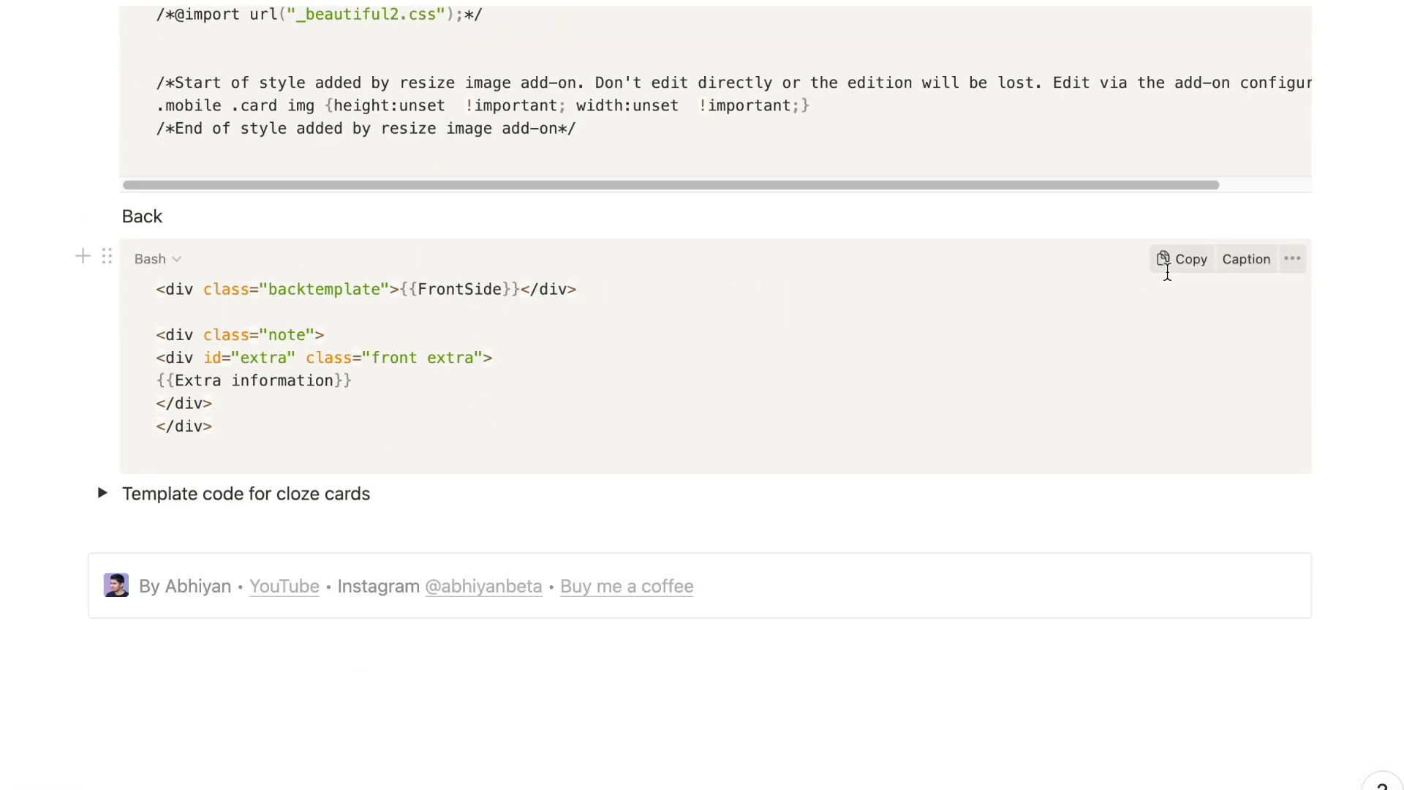
click(1170, 261)
click(401, 777)
click(335, 596)
key(super+a)
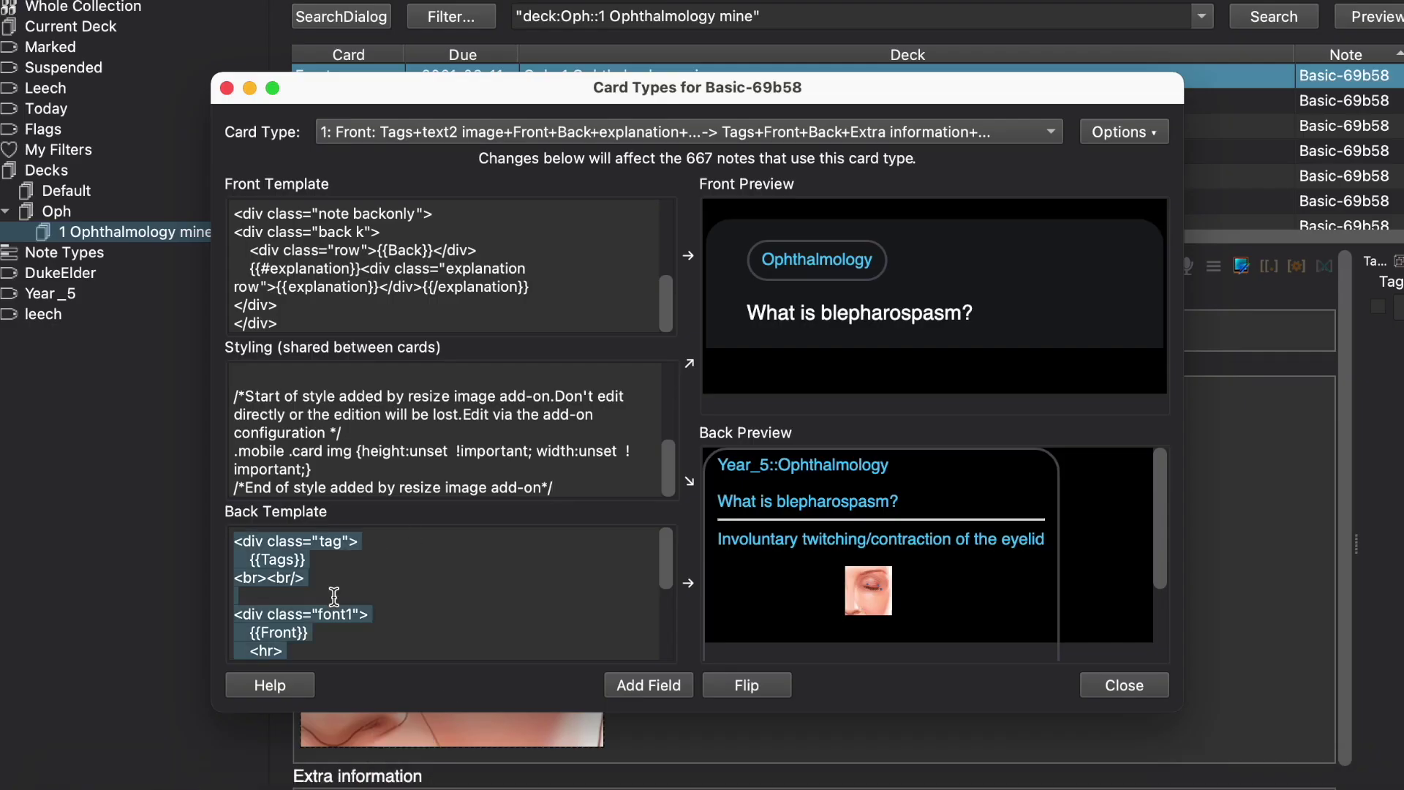
key(BackSpace)
right_click(264, 564)
click(315, 680)
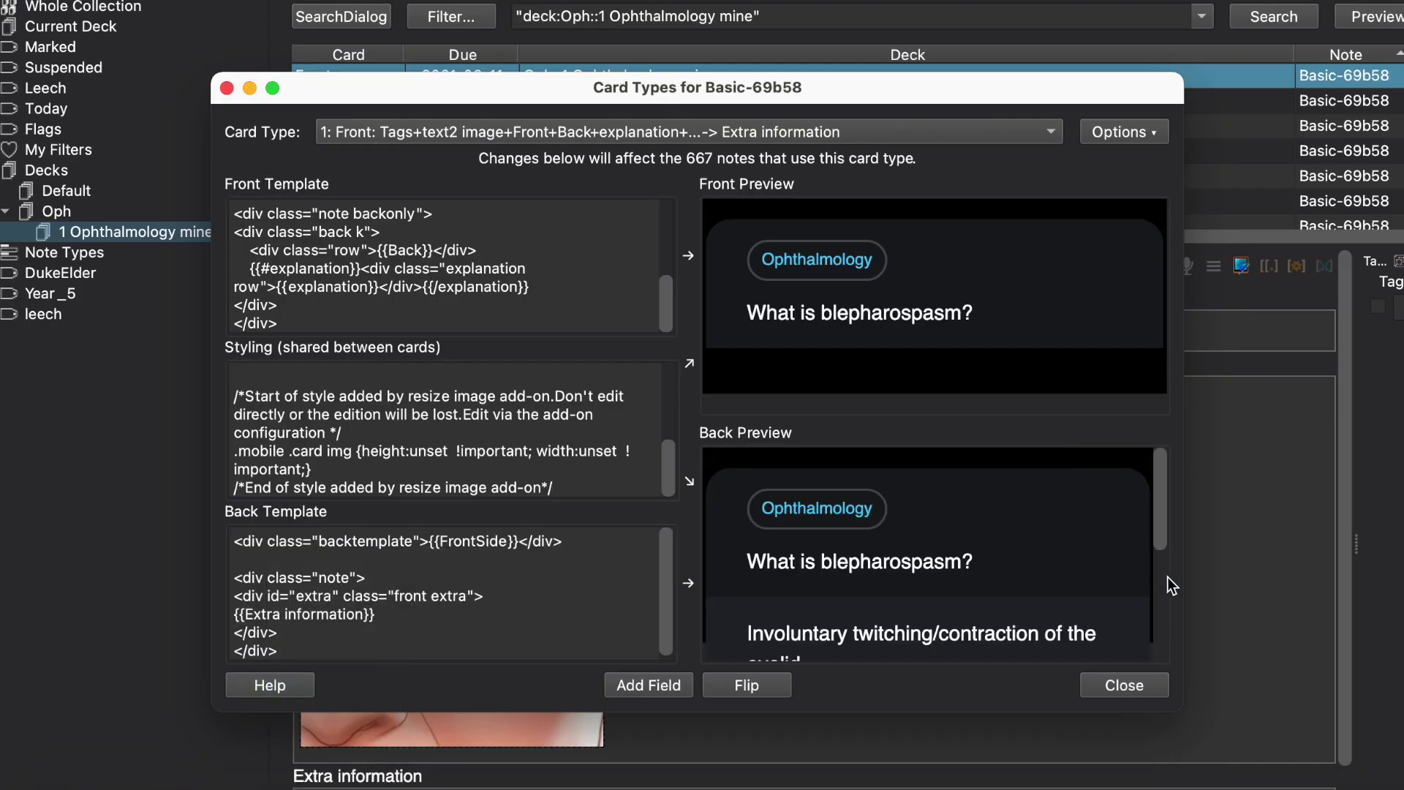
drag(1185, 573, 1286, 585)
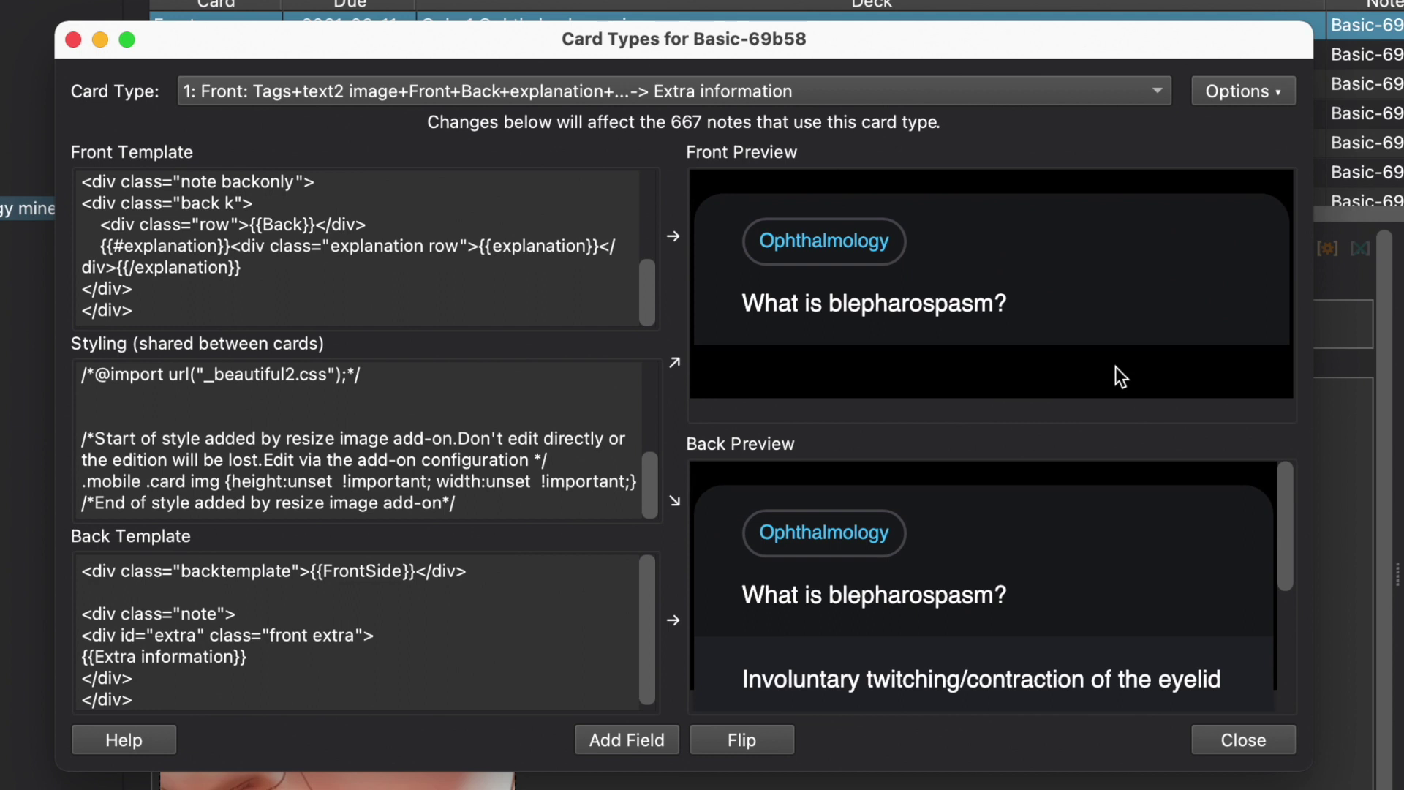
scroll(1081, 511, down, 3)
scroll(1082, 535, up, 3)
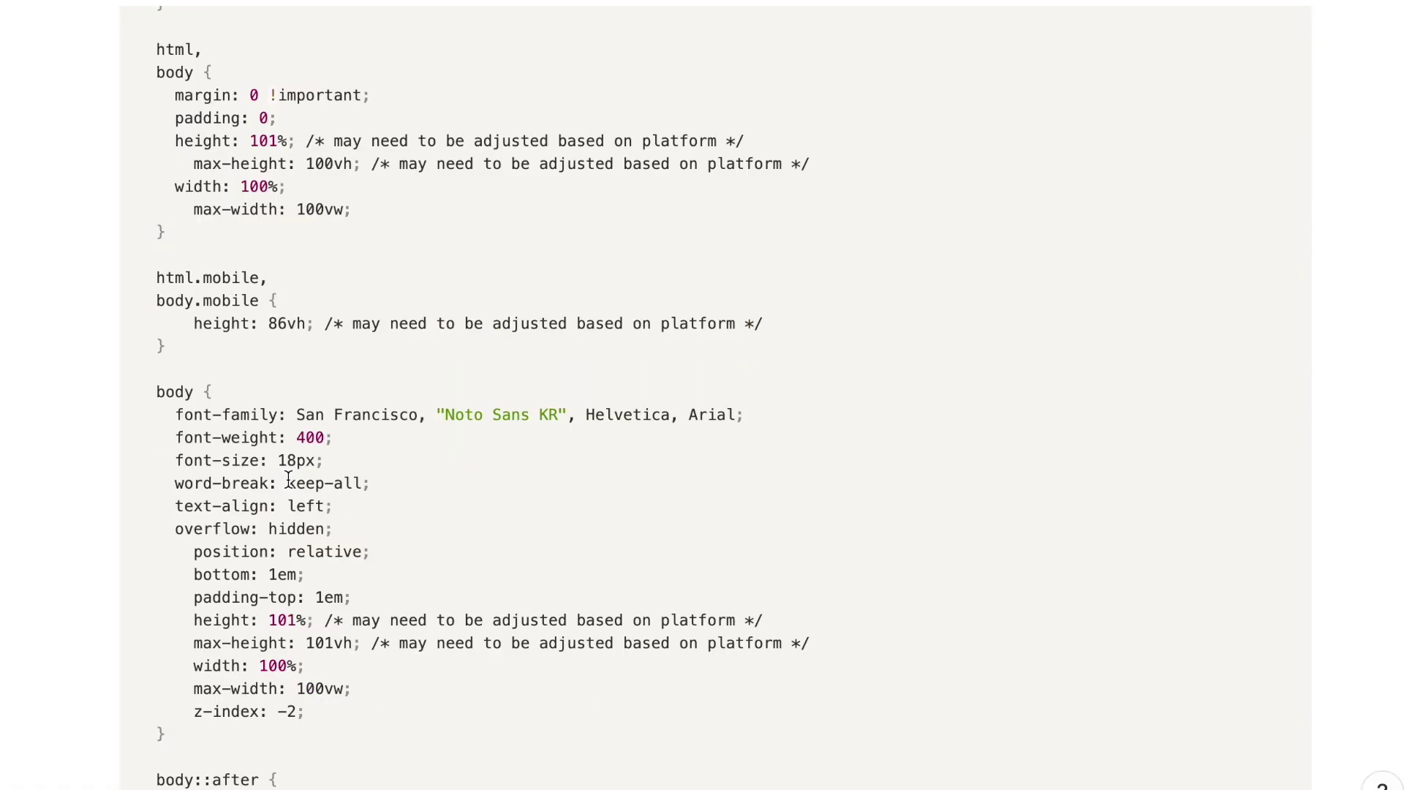
scroll(288, 485, down, 20)
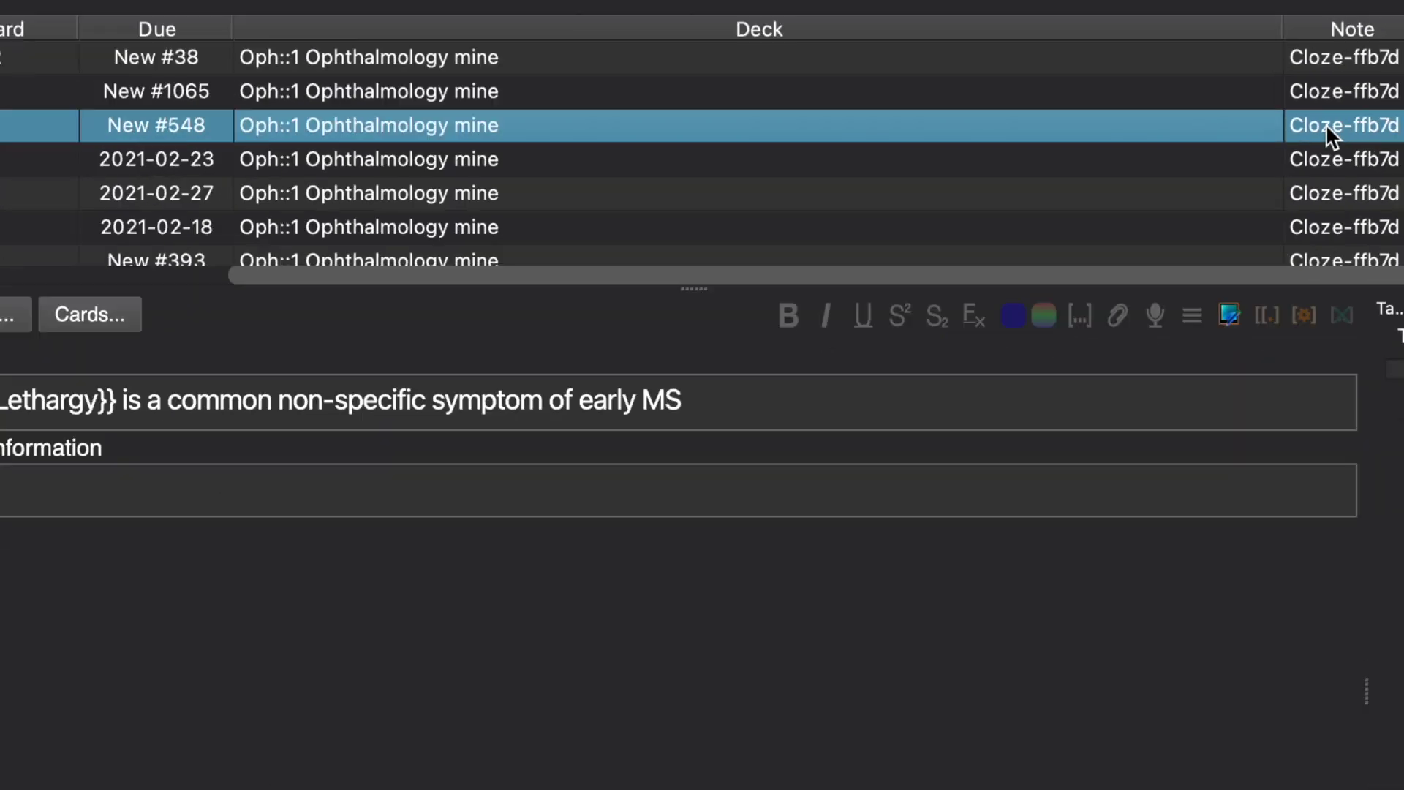
Step: Open the Cloze-ffb7d card templates and expand Notion's cloze template code section
click(88, 315)
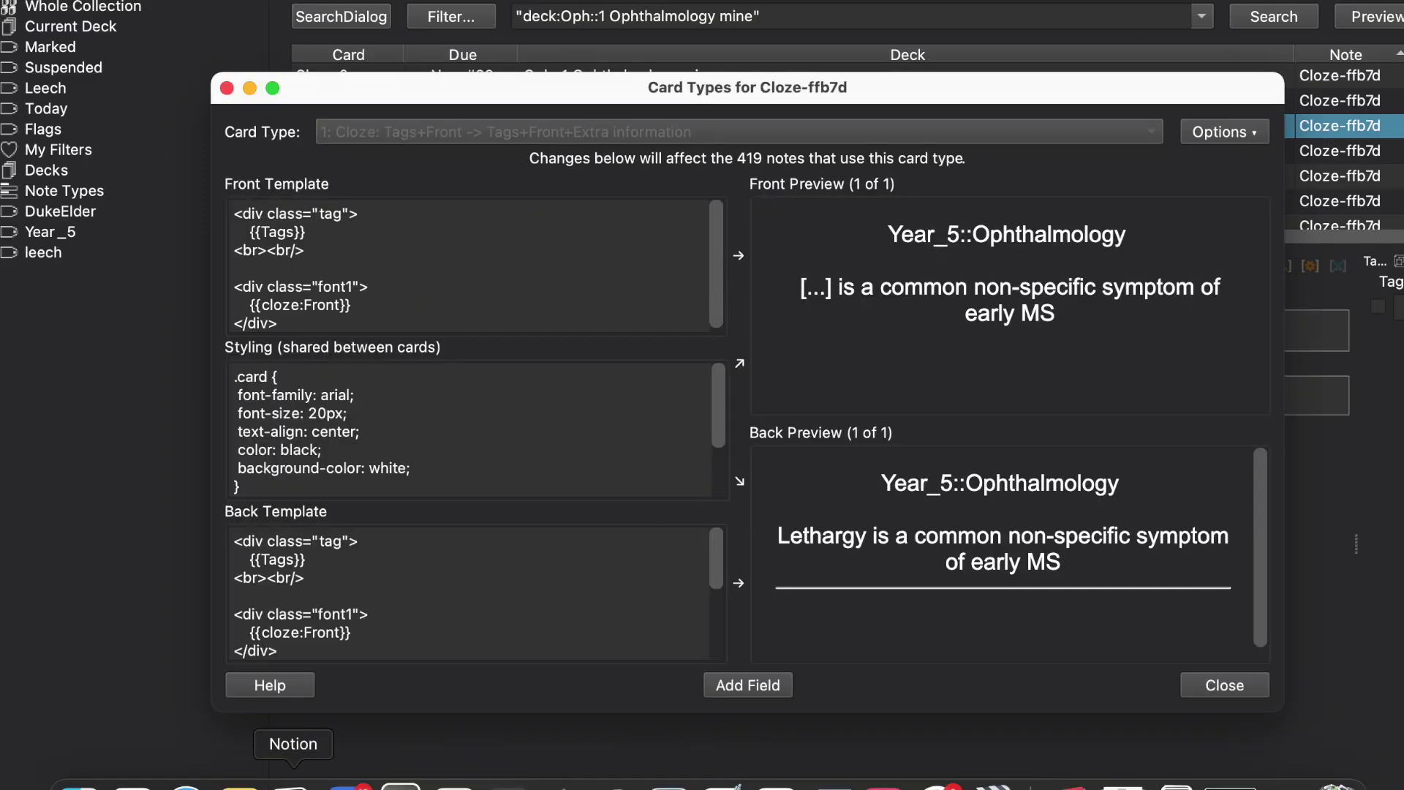
click(294, 776)
scroll(95, 367, up, 10)
click(103, 190)
click(103, 414)
scroll(103, 414, down, 4)
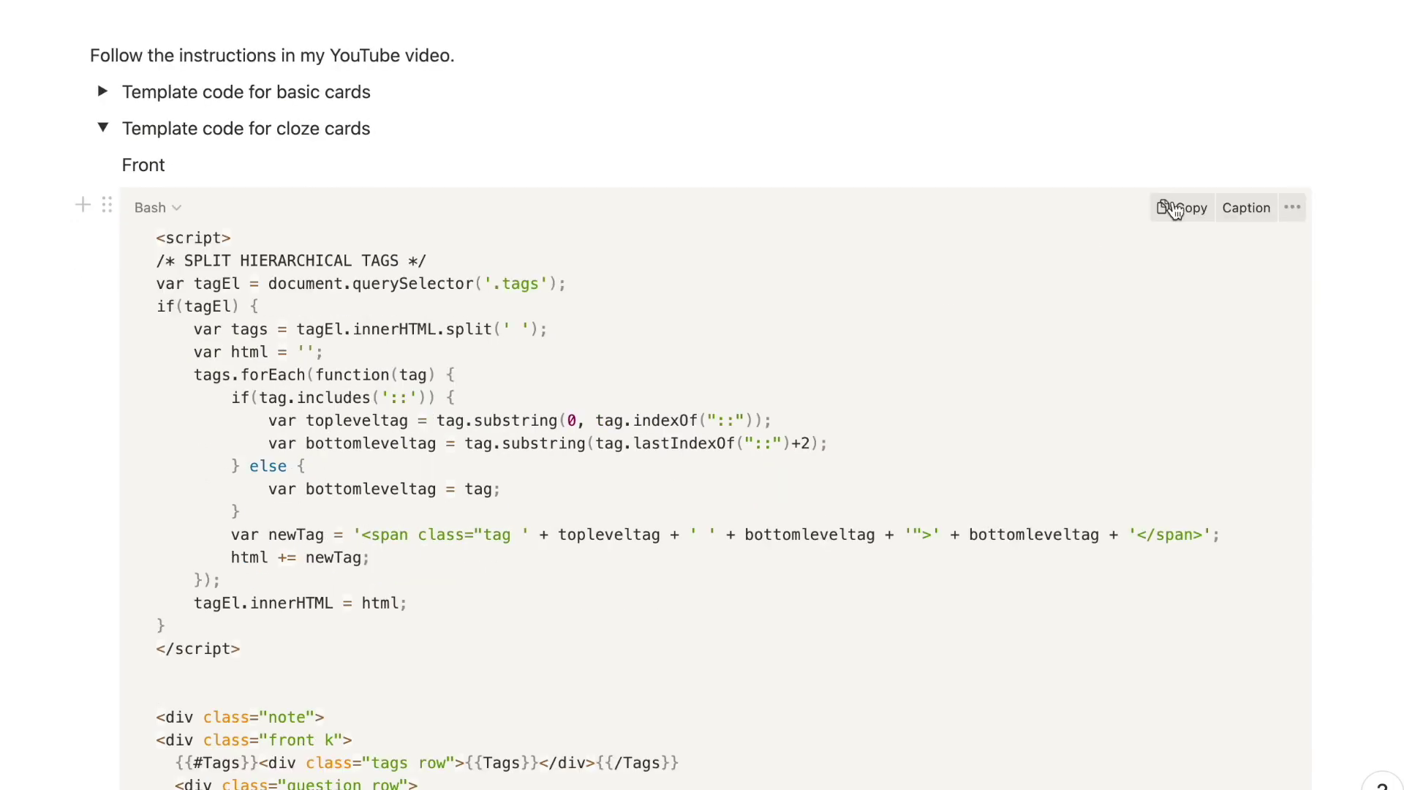
Step: Replace the cloze Front template with Notion's cloze Front code
click(1178, 207)
click(400, 777)
key(super+a)
key(super+v)
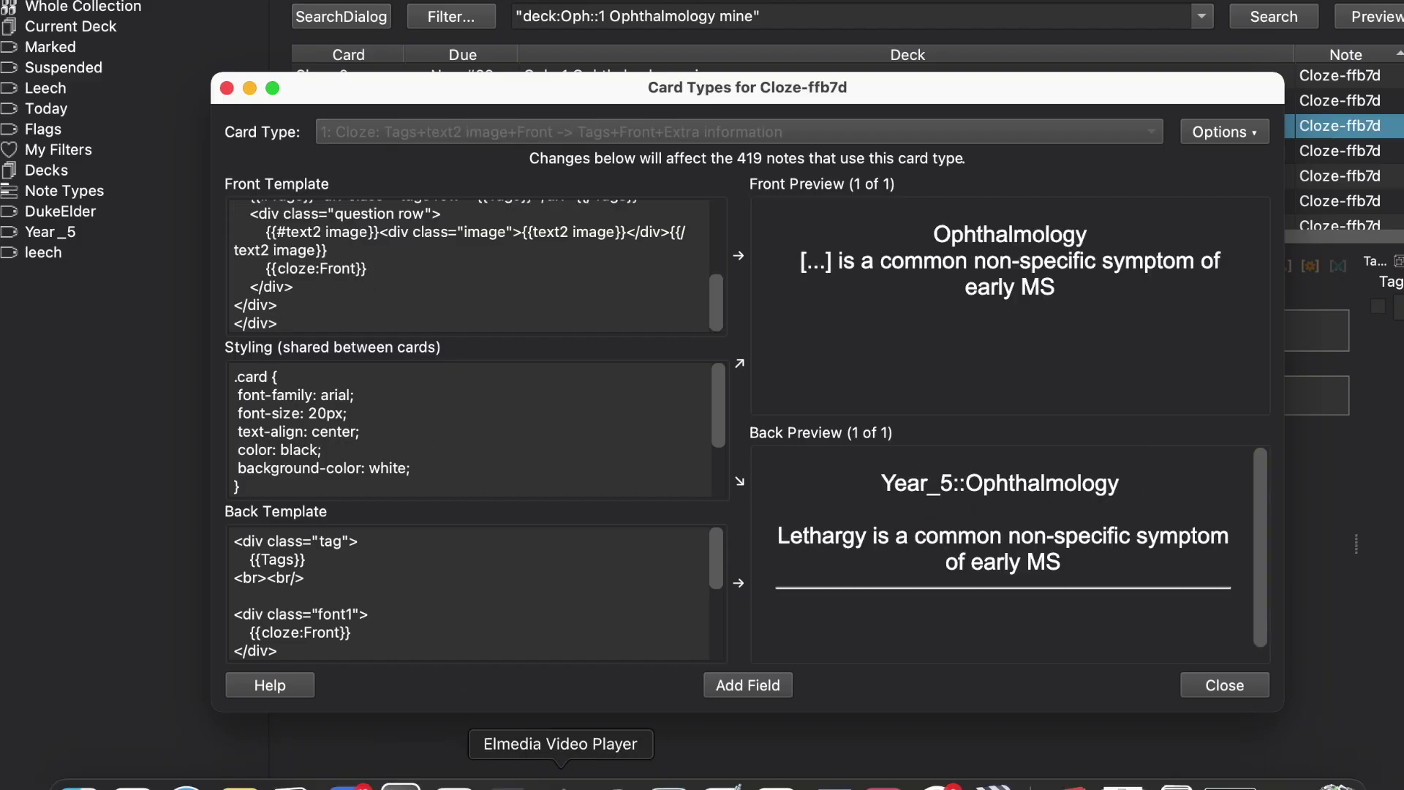
Step: Replace the cloze card styling with Notion's cloze Styling CSS
key(super+Tab)
scroll(289, 485, down, 15)
scroll(288, 484, up, 10)
scroll(1178, 352, down, 5)
click(1178, 351)
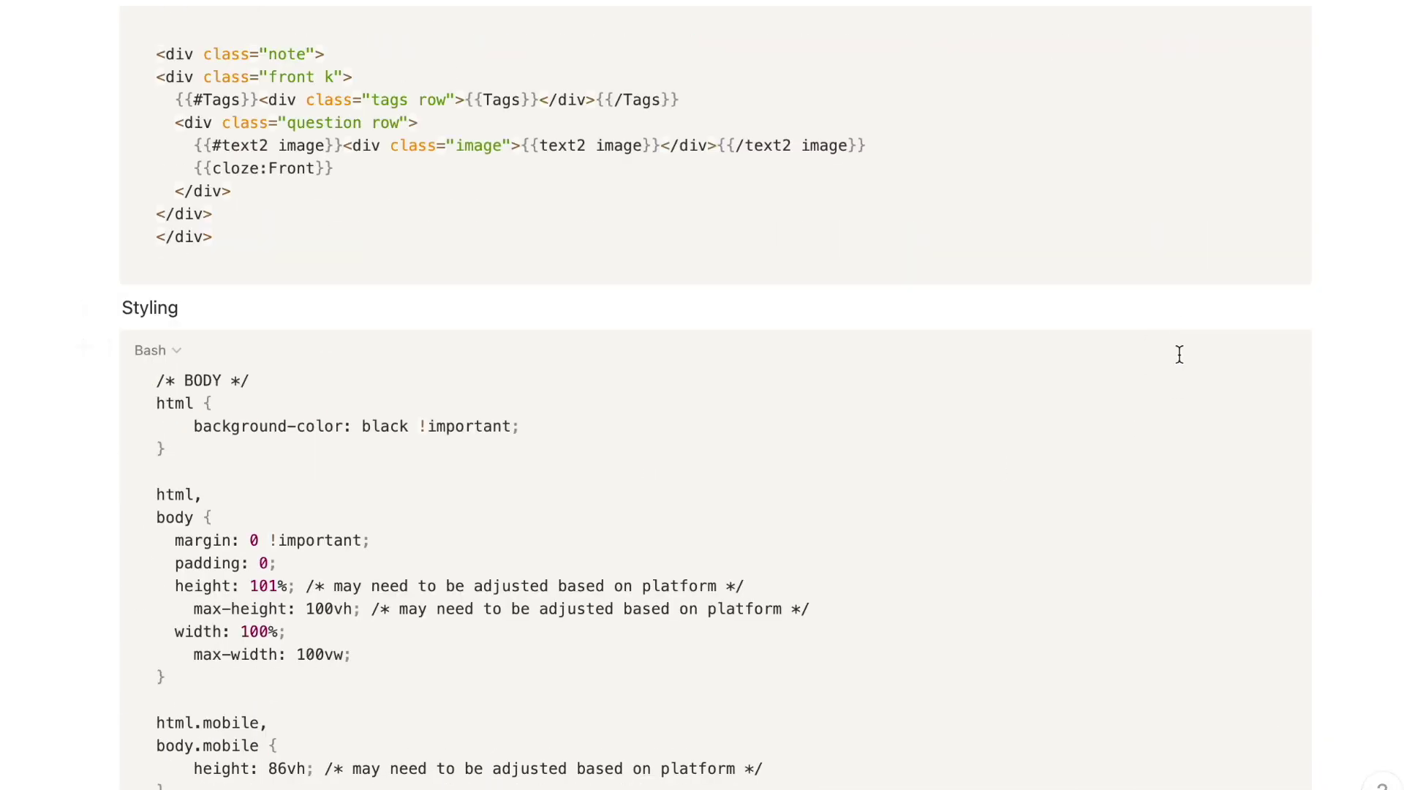
click(398, 777)
click(409, 465)
key(super+a)
key(BackSpace)
key(super+v)
Step: Replace the cloze Back template with Notion's cloze Back code
click(293, 776)
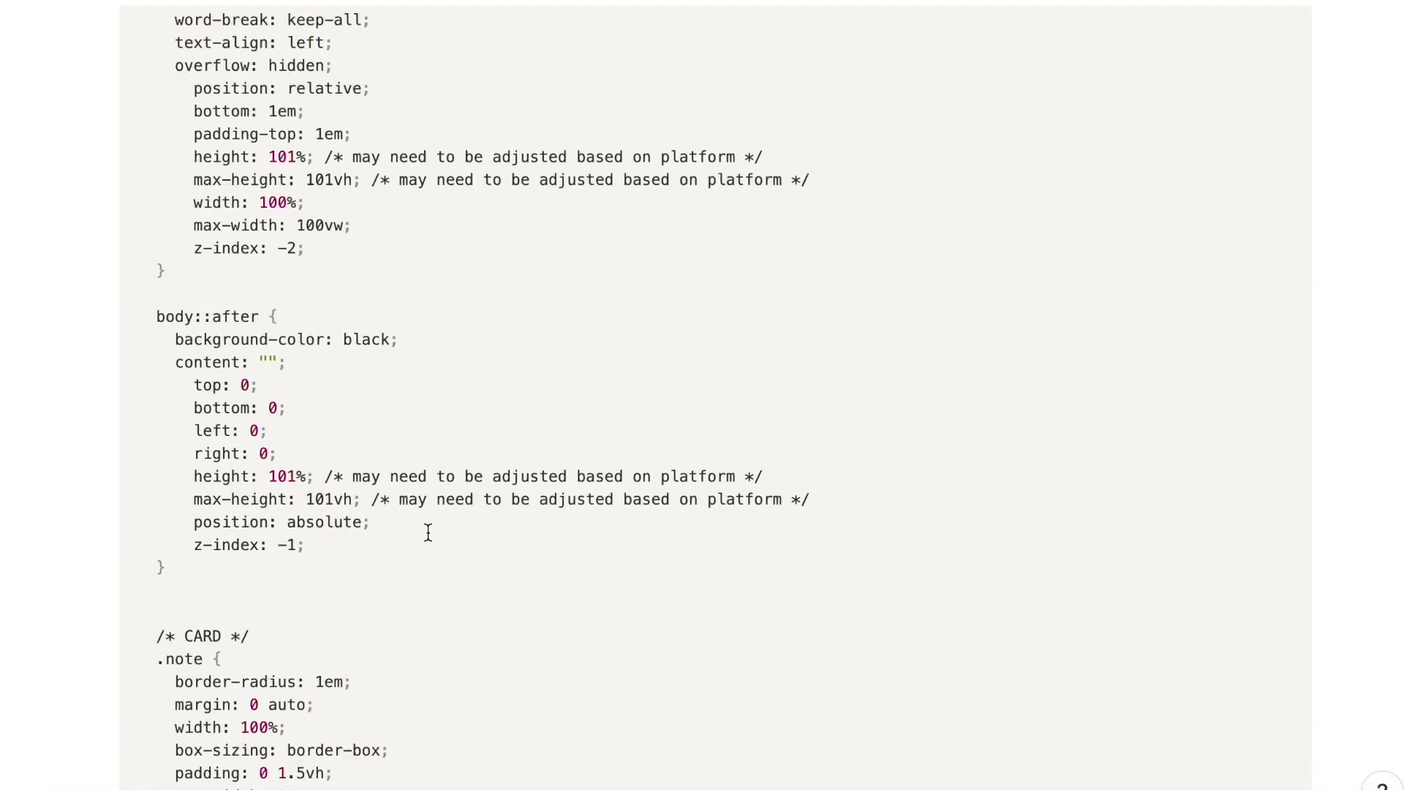
scroll(697, 585, down, 10)
click(1183, 324)
click(398, 777)
click(382, 583)
key(super+a)
key(super+v)
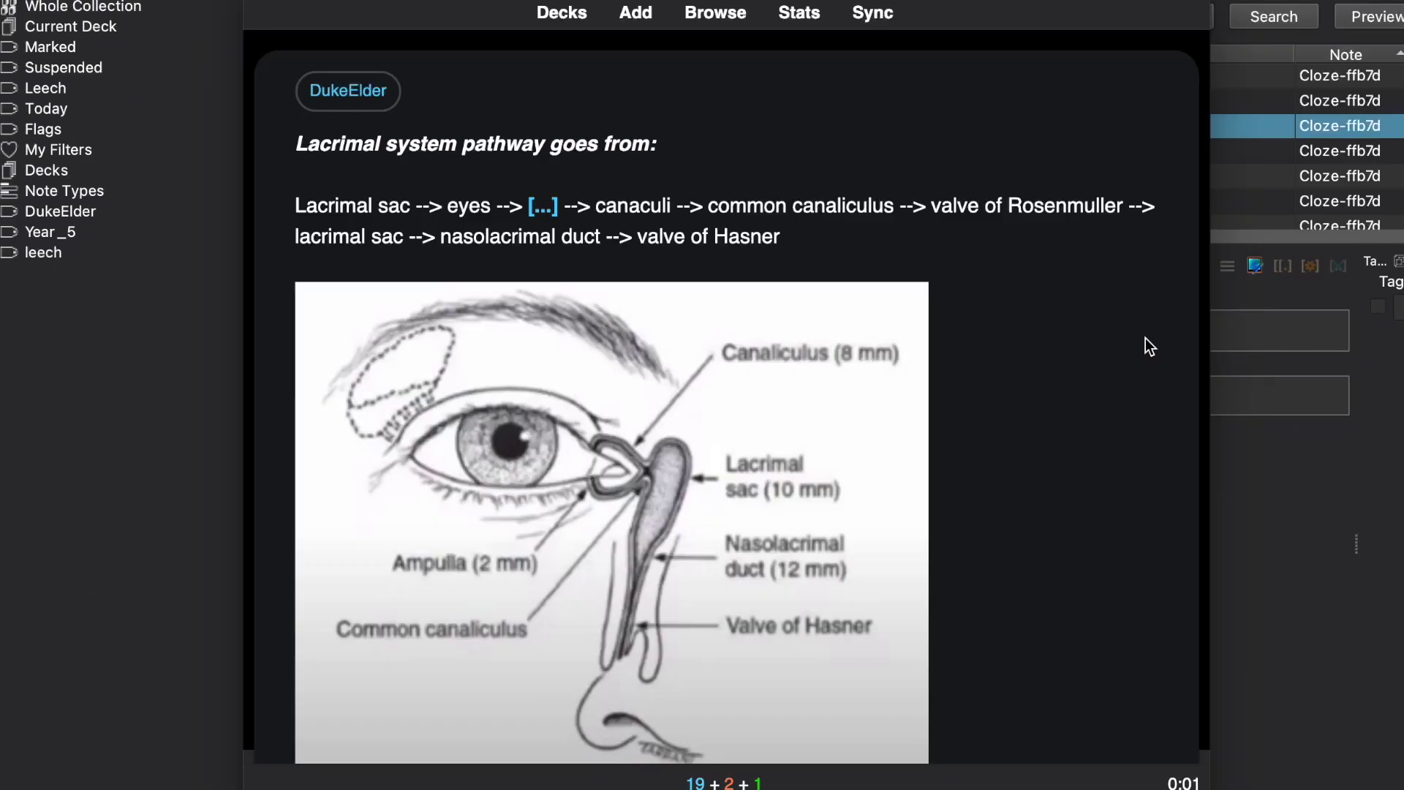
Step: Reveal answers and advance through several ophthalmology review cards
key(space)
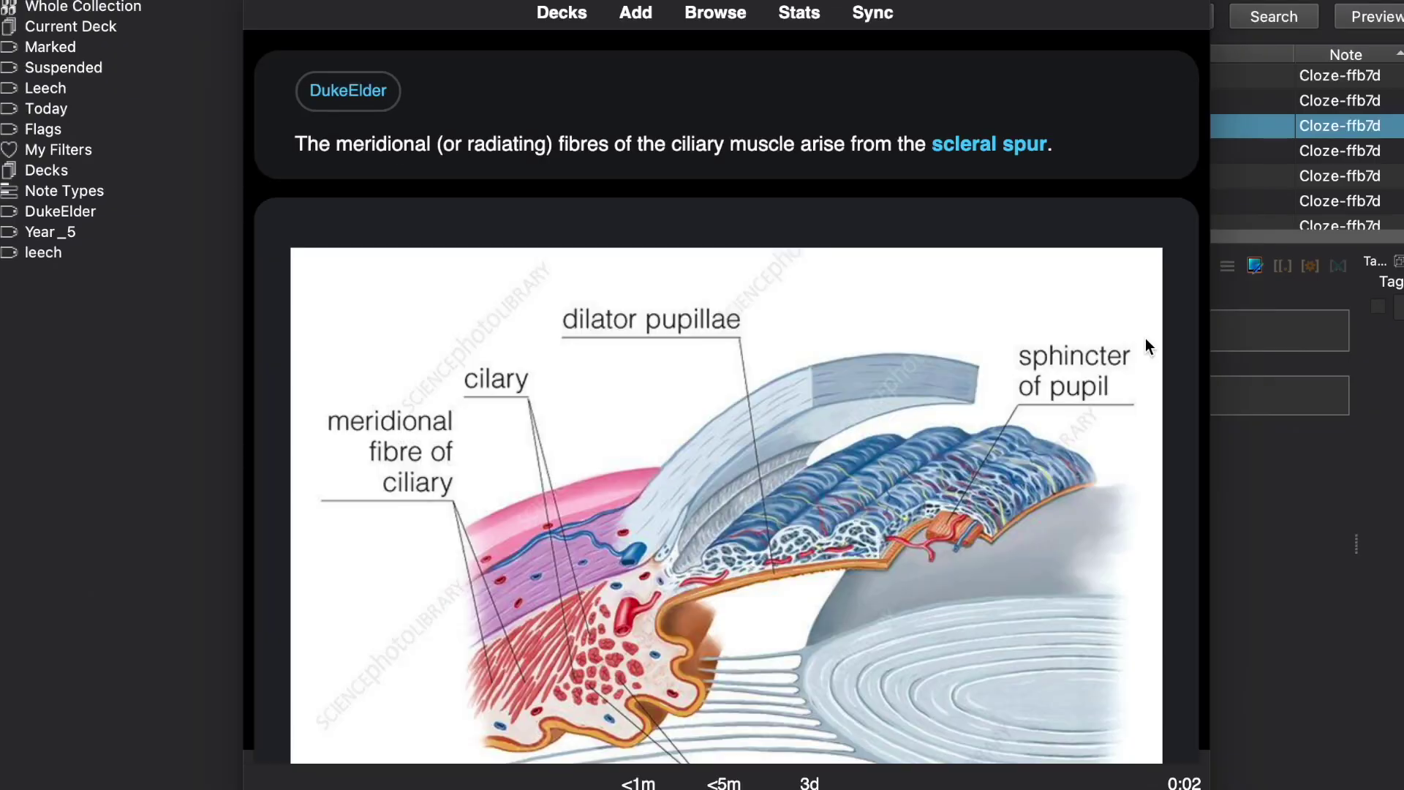
key(space)
key(space)
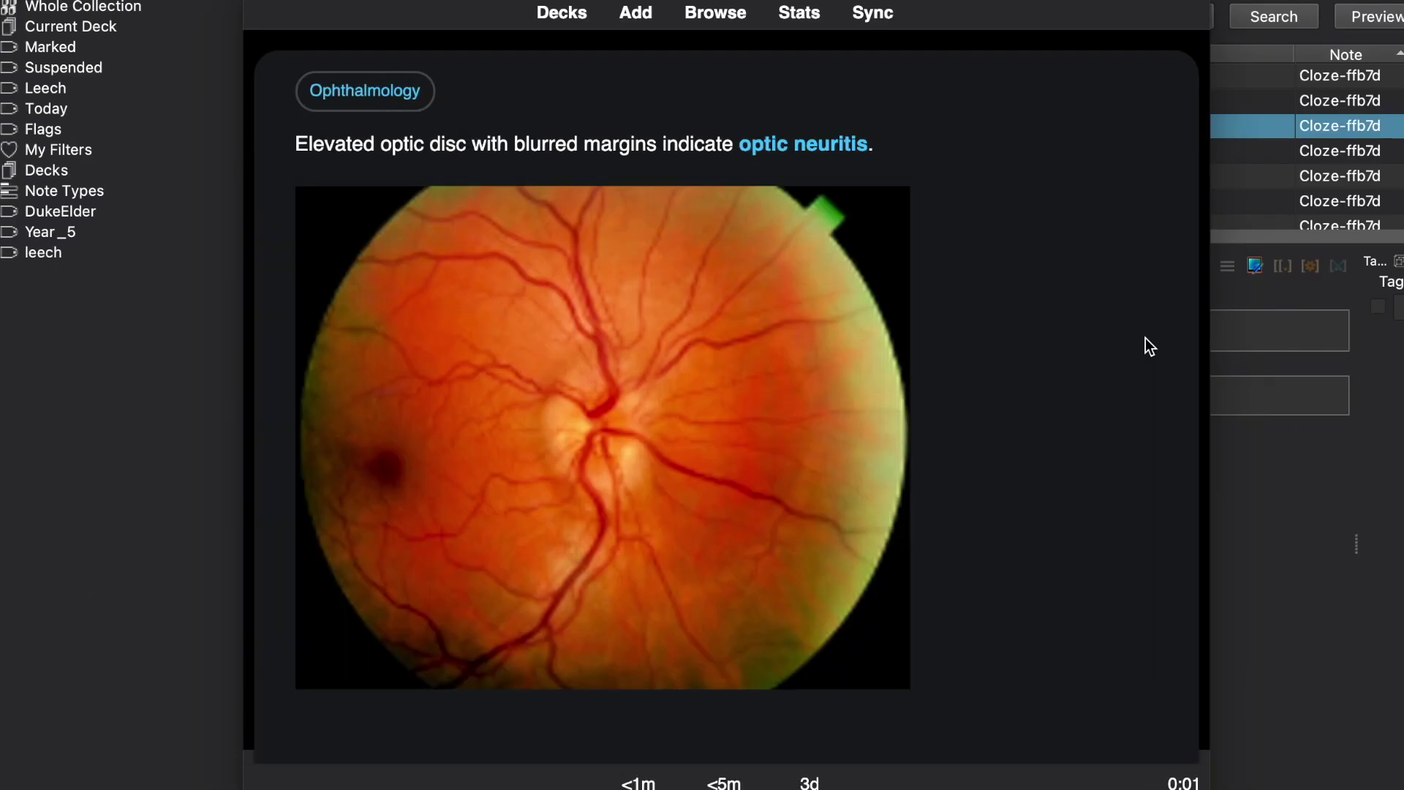
key(space)
key(space)
key(space)
key(space)
key(space)
key(space)
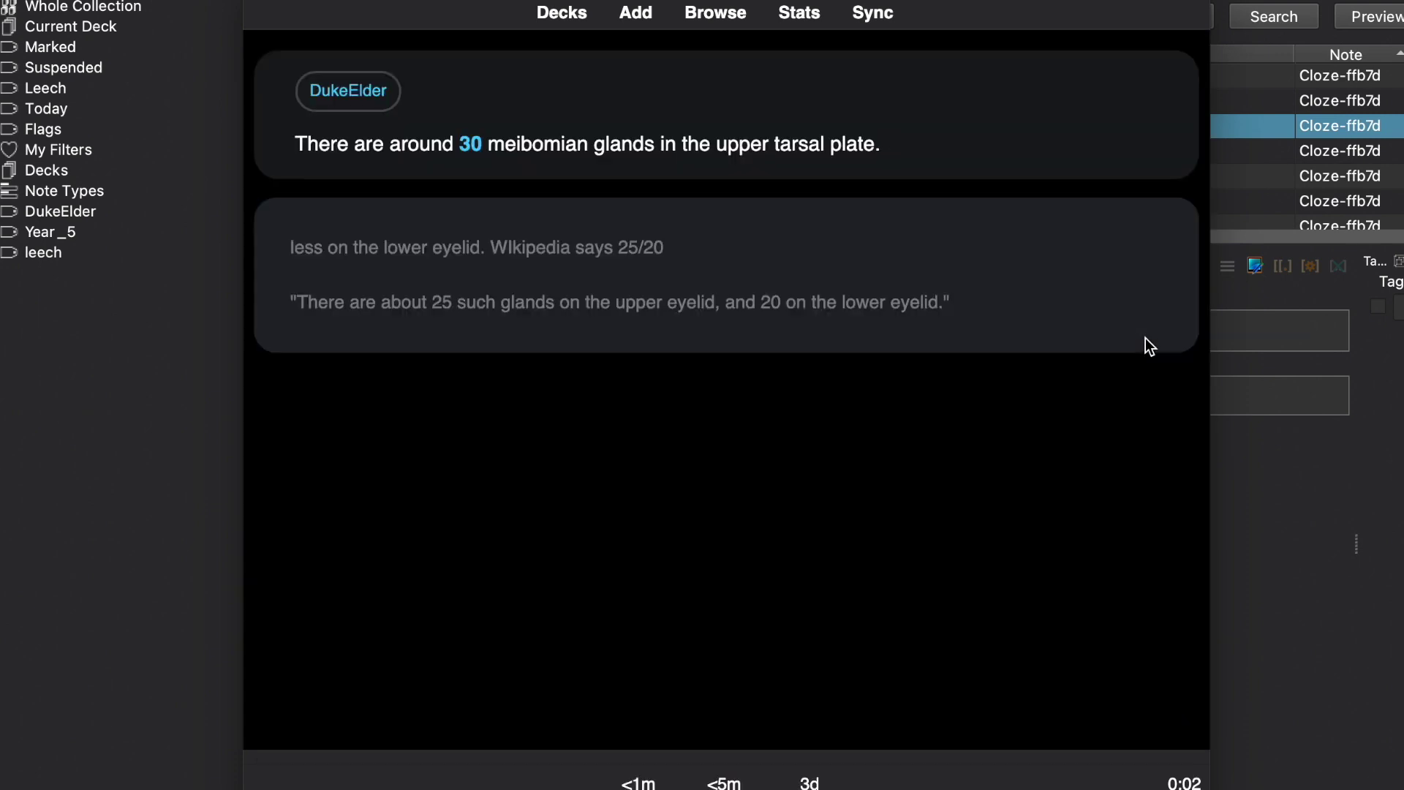
key(space)
key(space)
key(space)
key(space)
key(space)
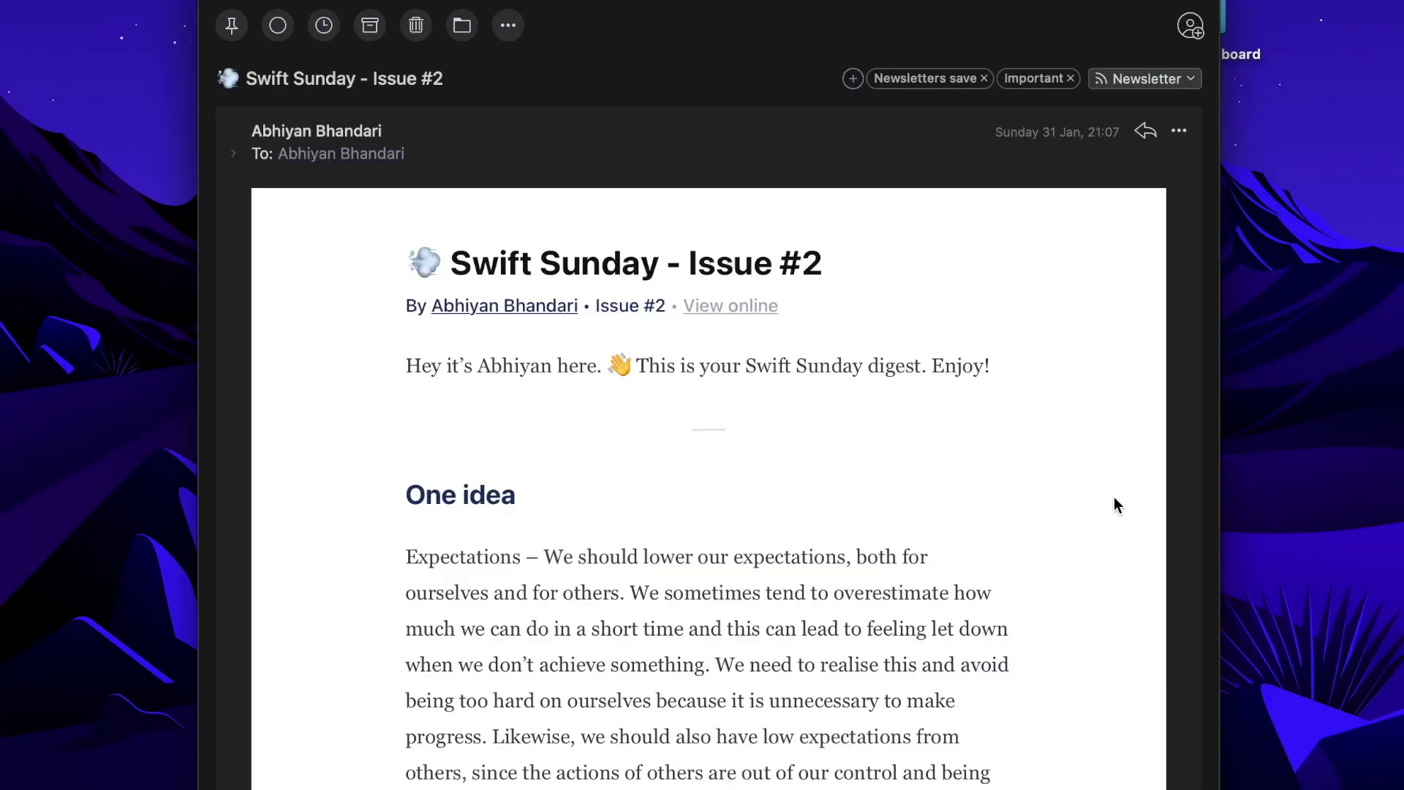
scroll(1115, 500, down, 5)
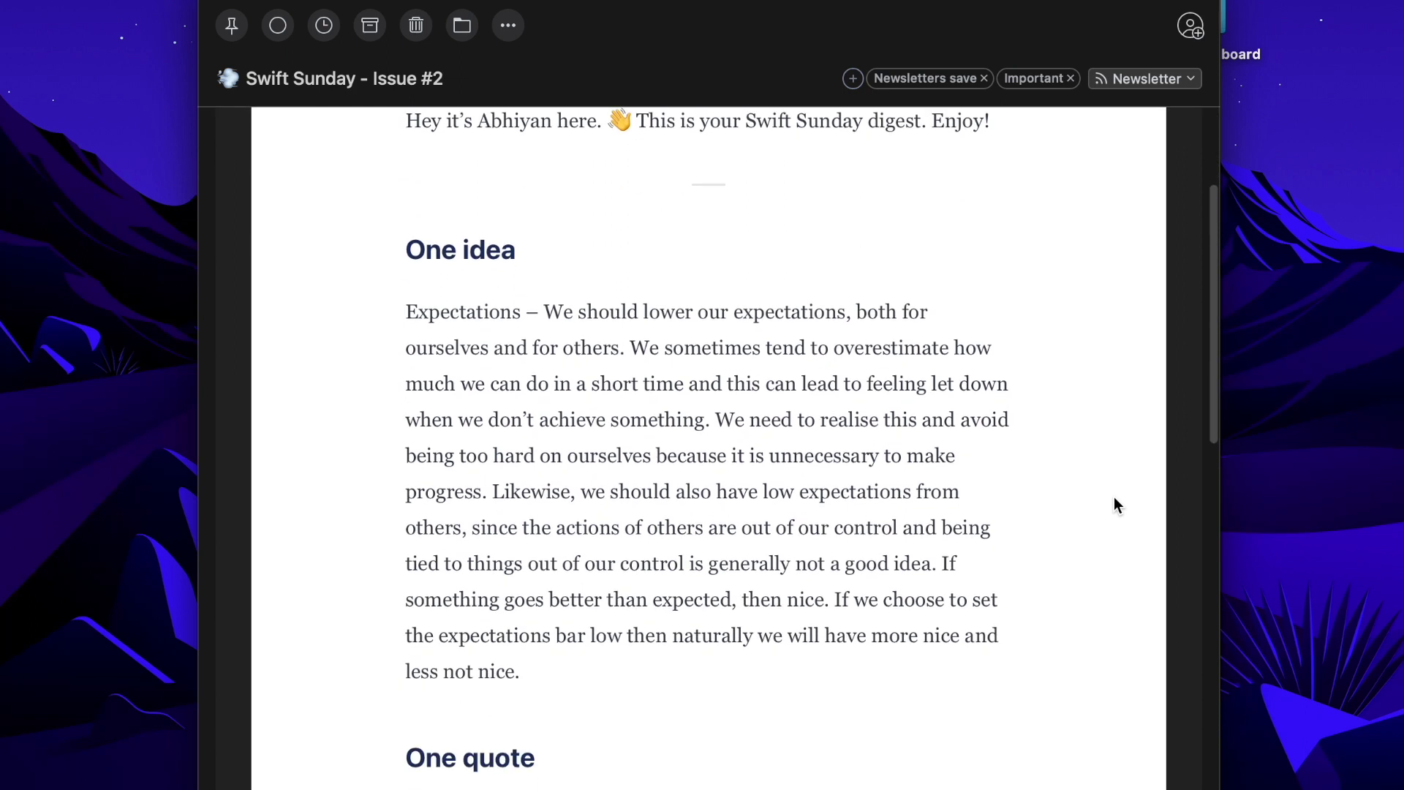
scroll(1115, 503, down, 8)
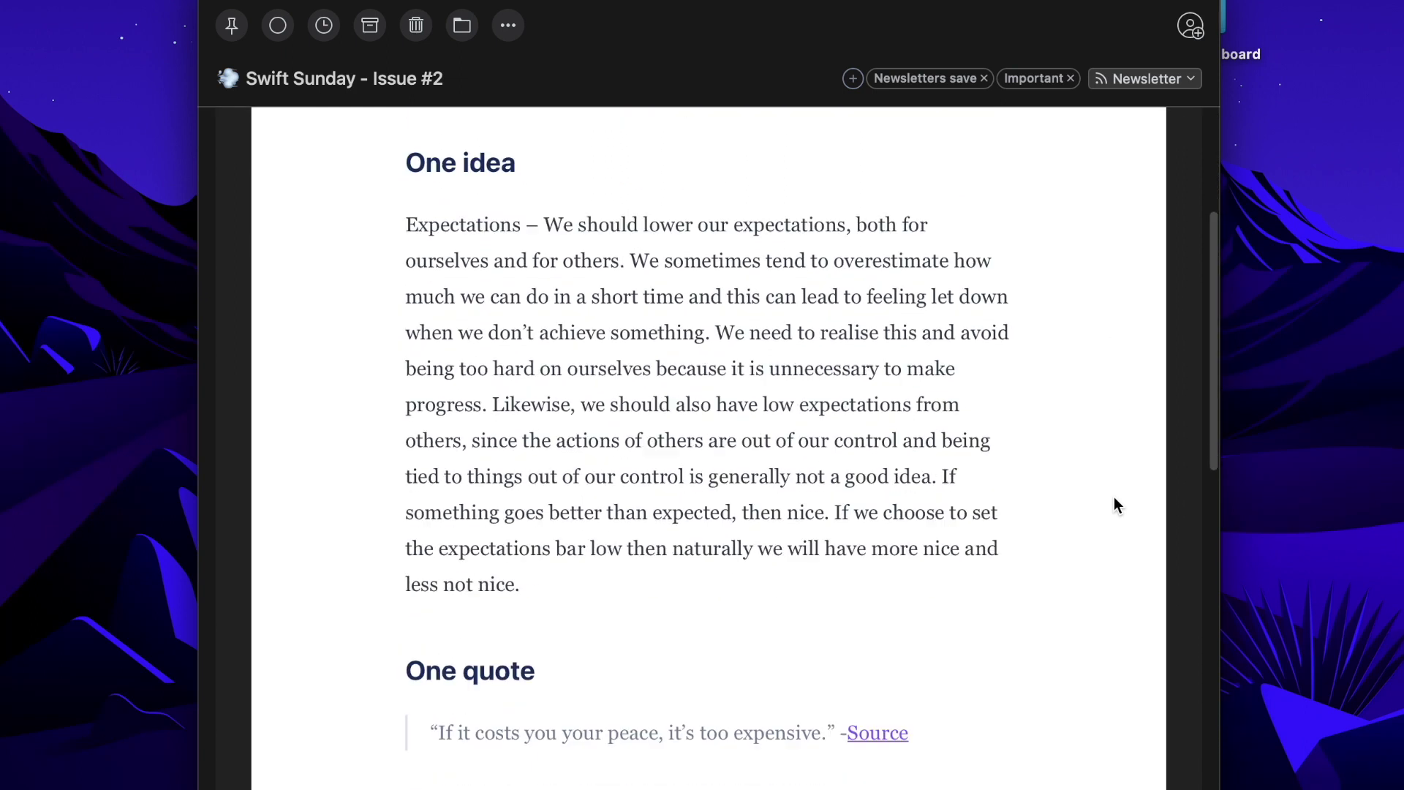
scroll(1115, 505, down, 8)
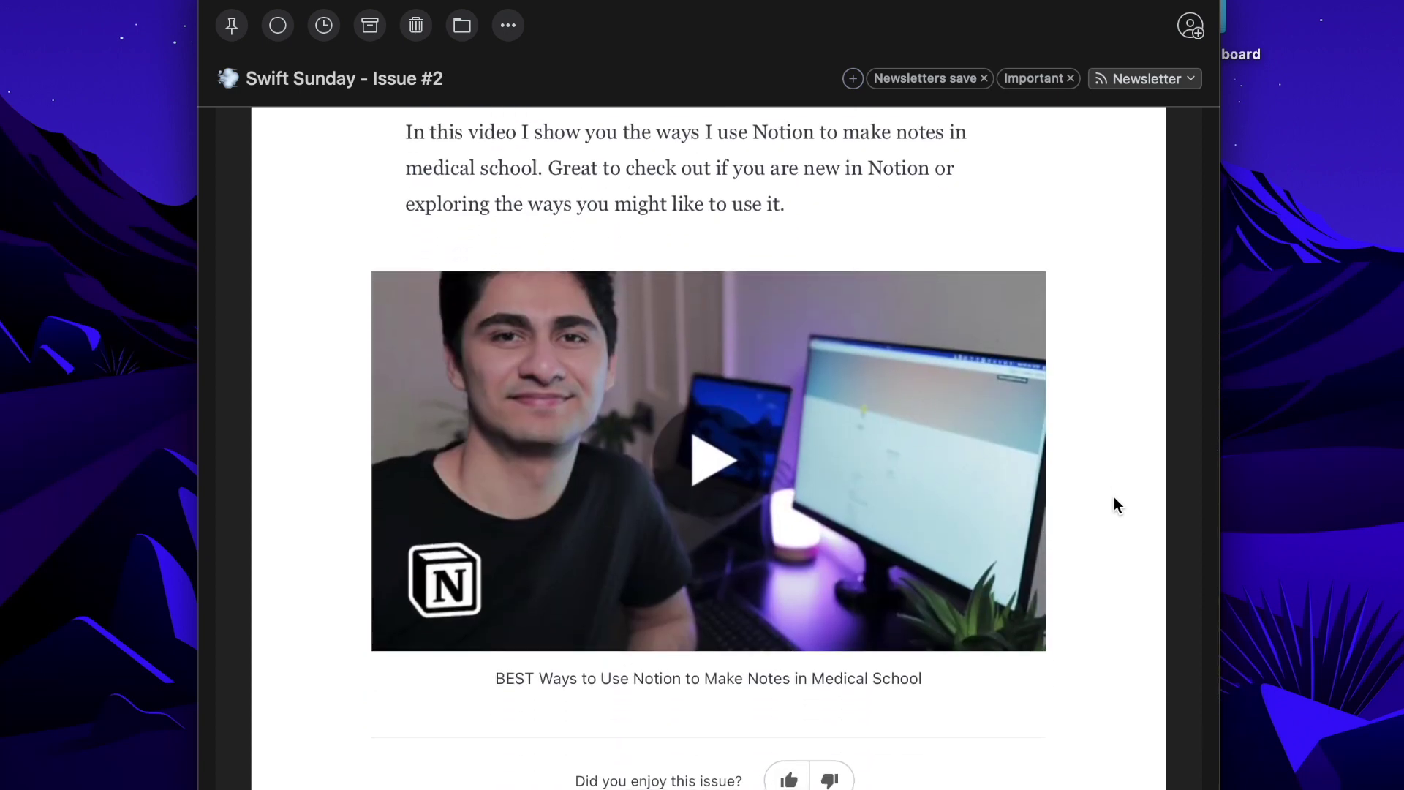
scroll(1116, 504, down, 10)
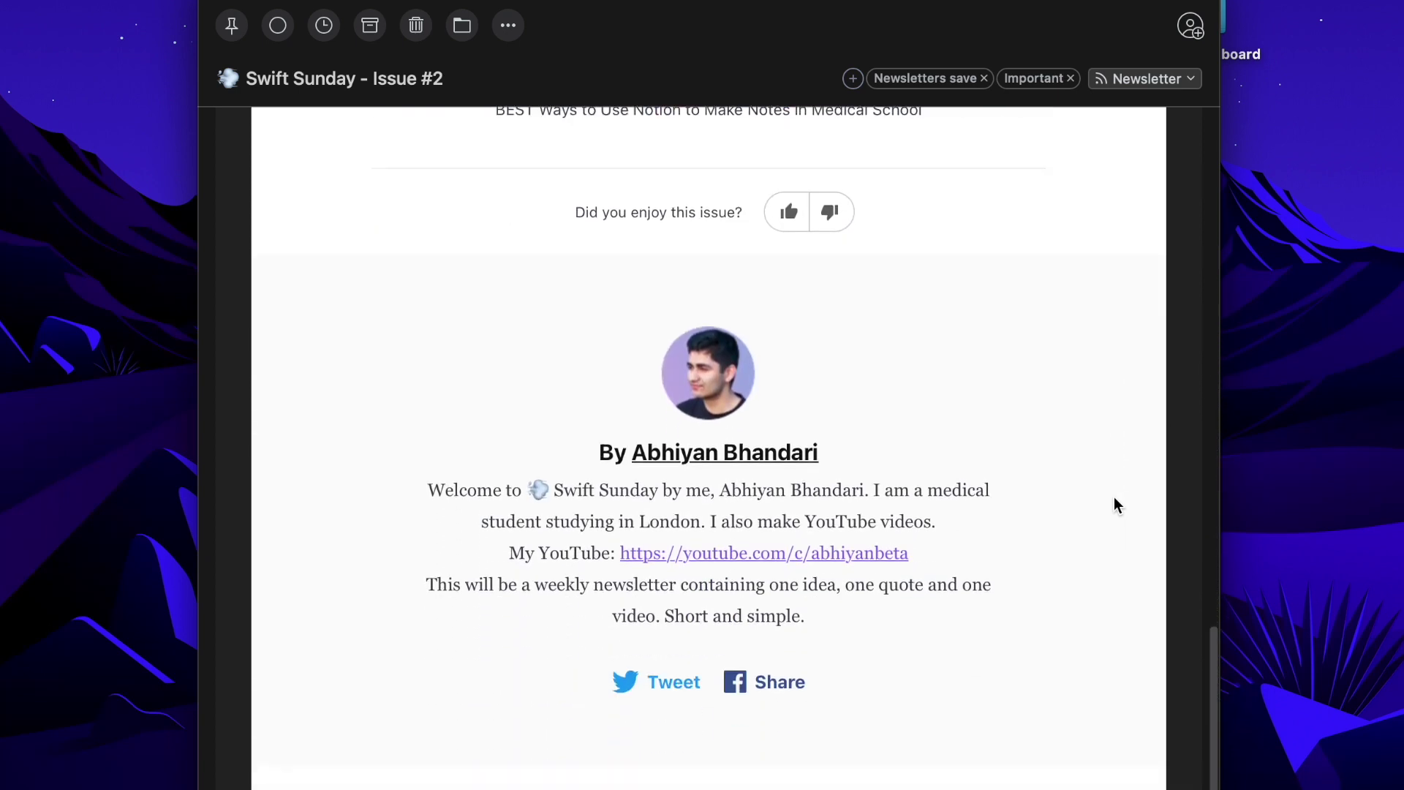
scroll(1113, 504, down, 3)
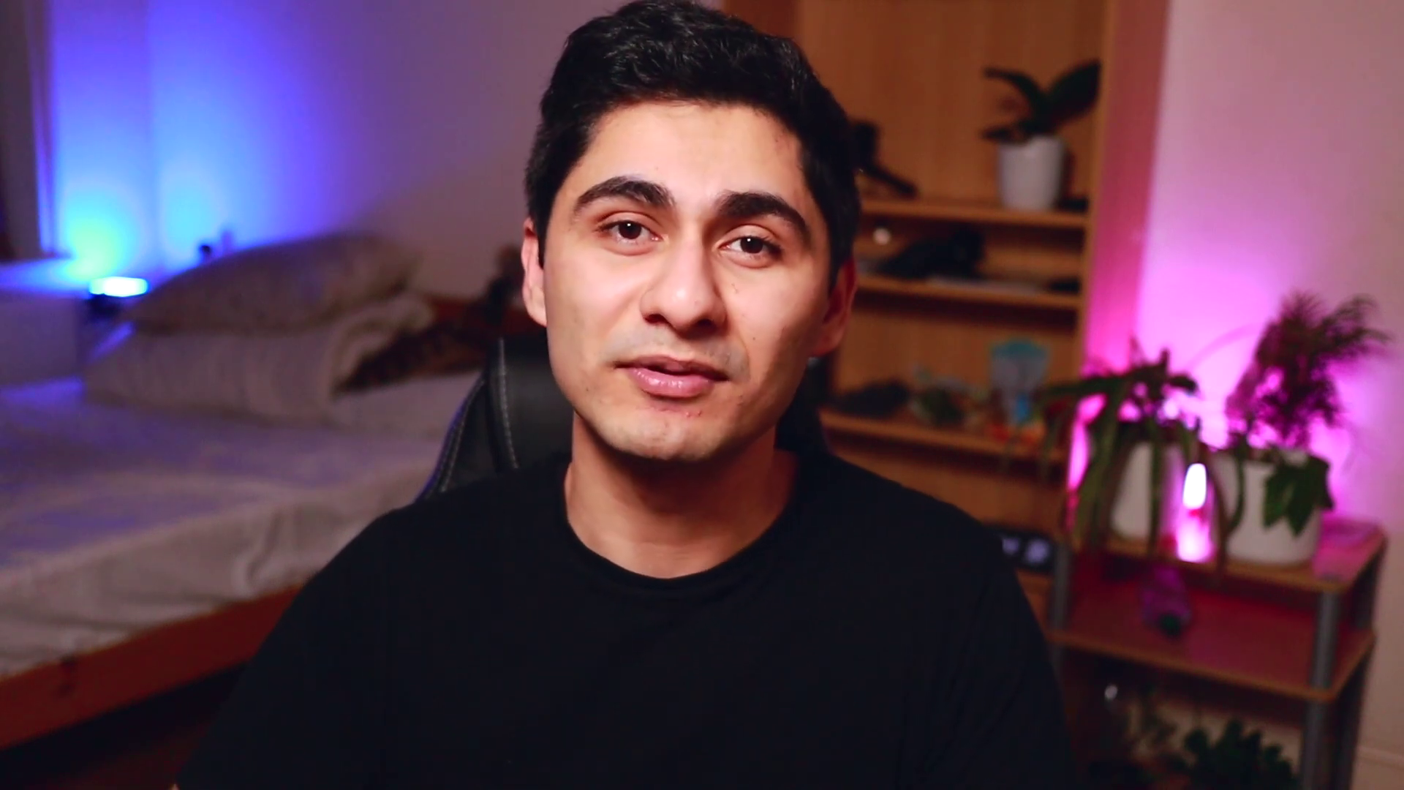